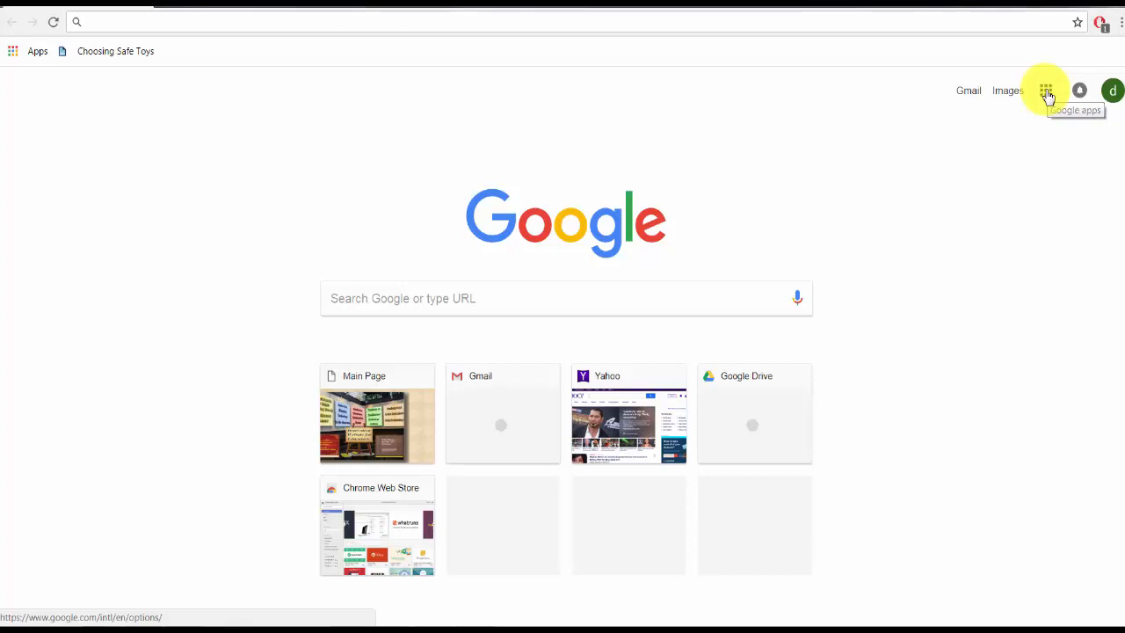
# - Open Google Drive and create a new blank Google Drawings file
pyautogui.click(1047, 93)
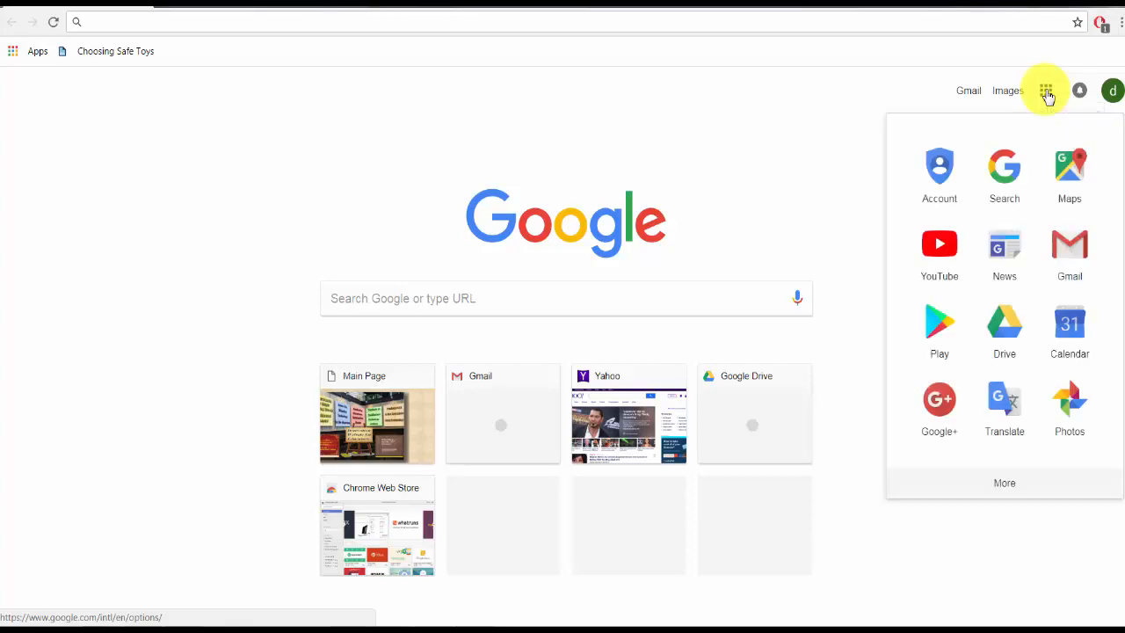
pyautogui.click(1003, 334)
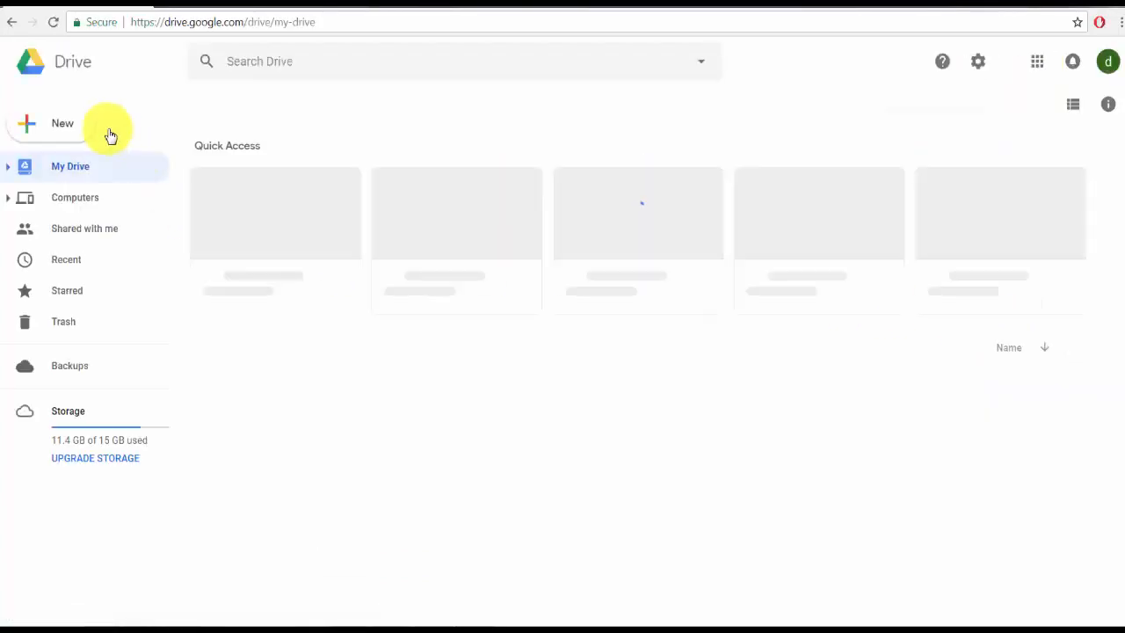
pyautogui.click(31, 129)
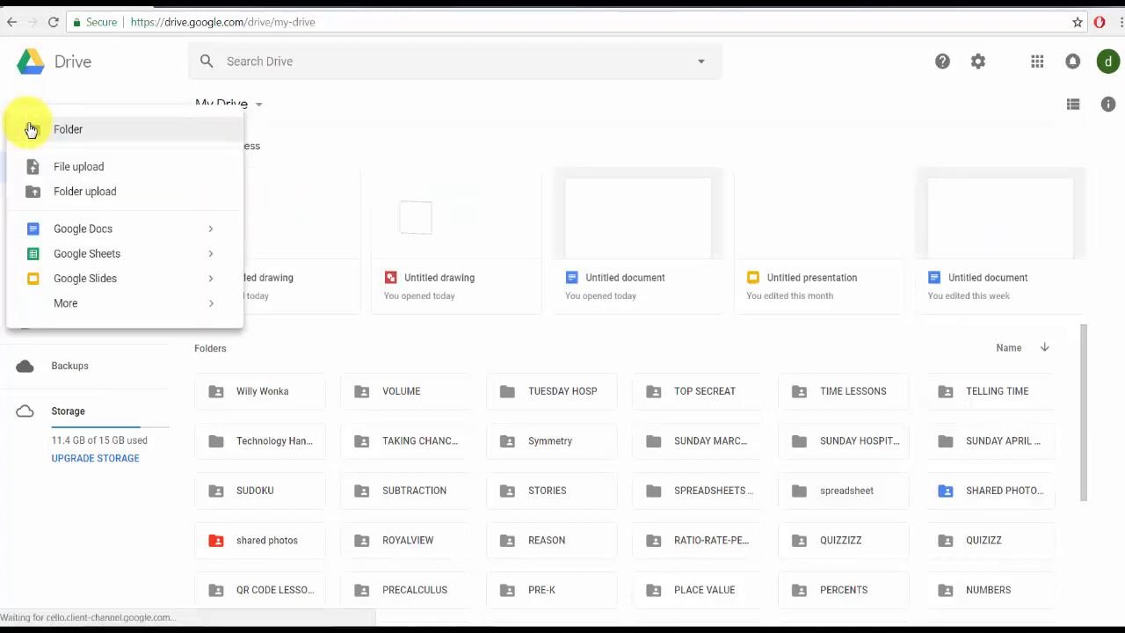
pyautogui.moveTo(82, 305)
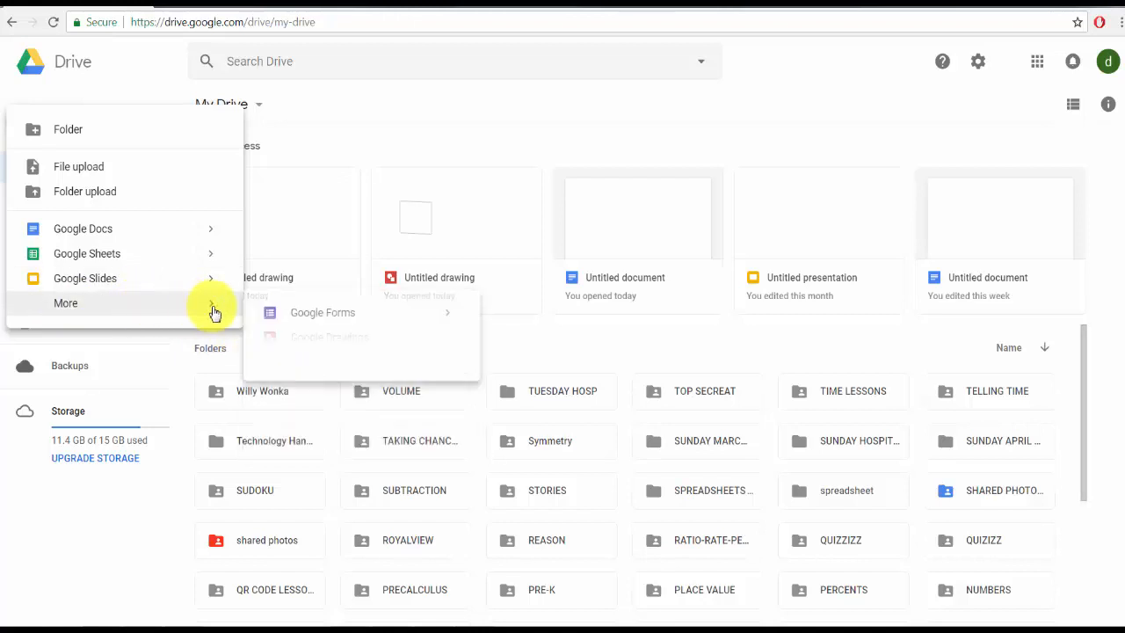
pyautogui.click(289, 342)
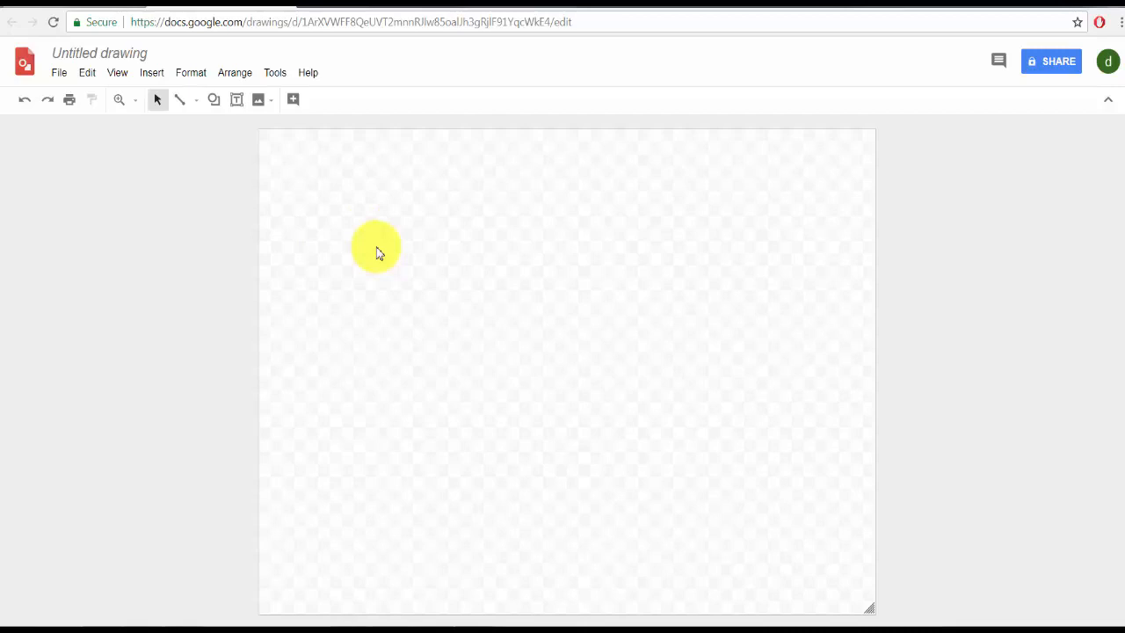
# - Open a new browser tab and search Google Images for "american tradition"
pyautogui.click(1119, 22)
pyautogui.click(985, 43)
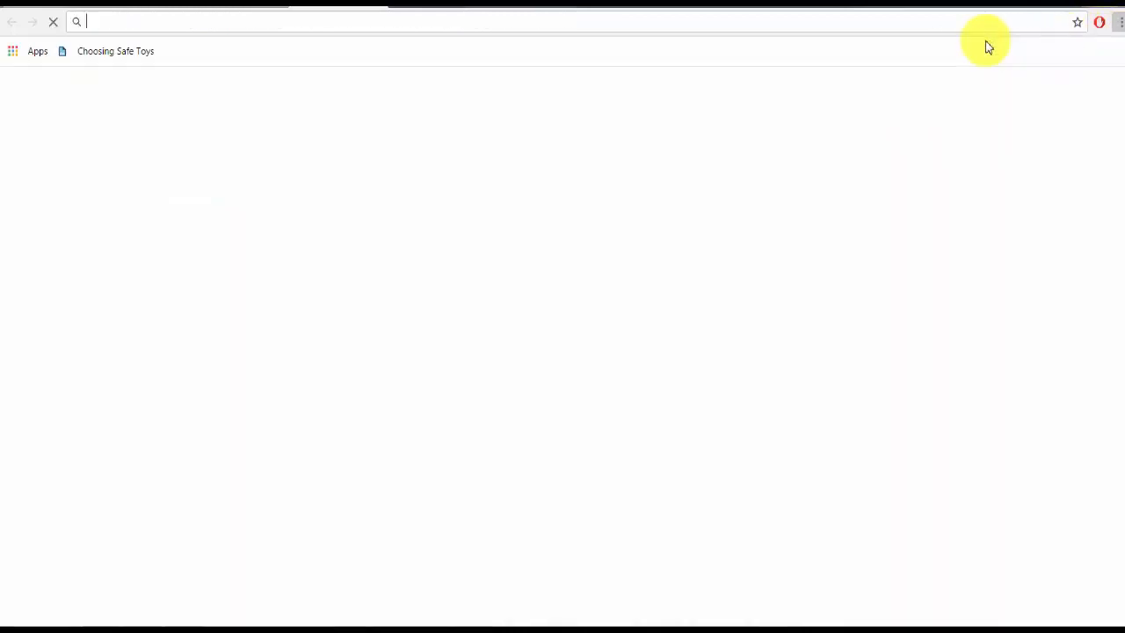
pyautogui.click(411, 300)
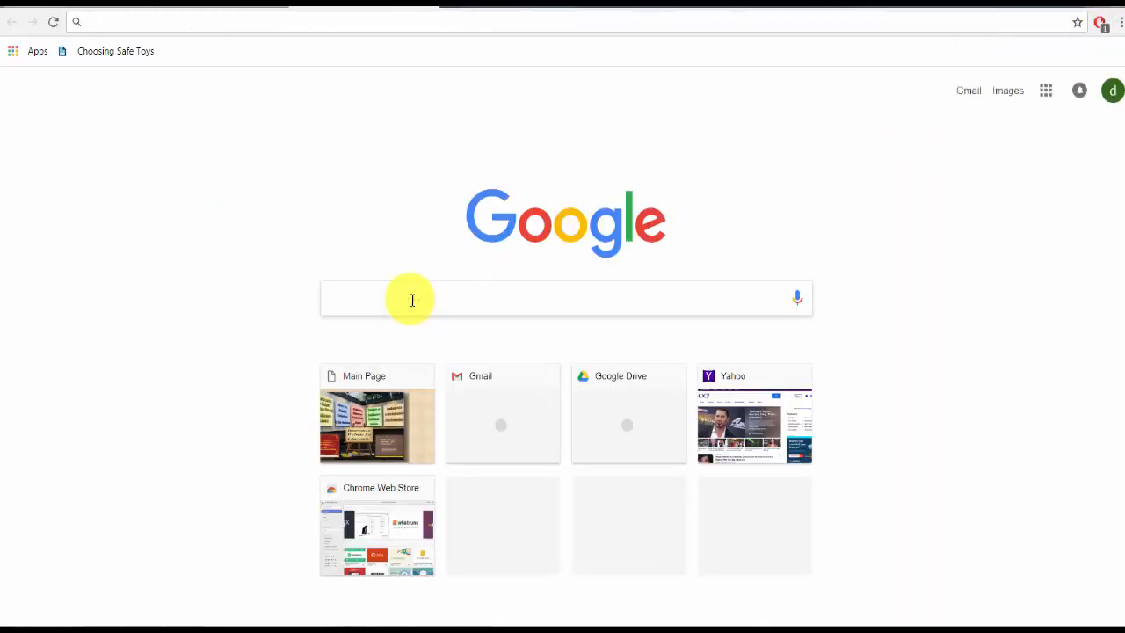
pyautogui.write('A')
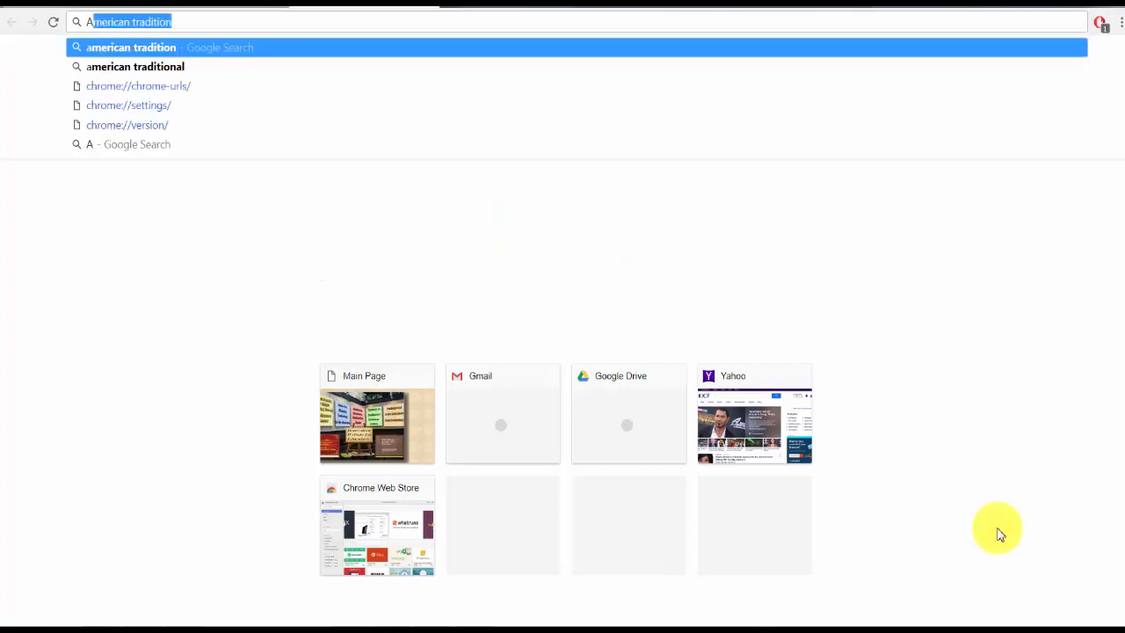
pyautogui.press('Return')
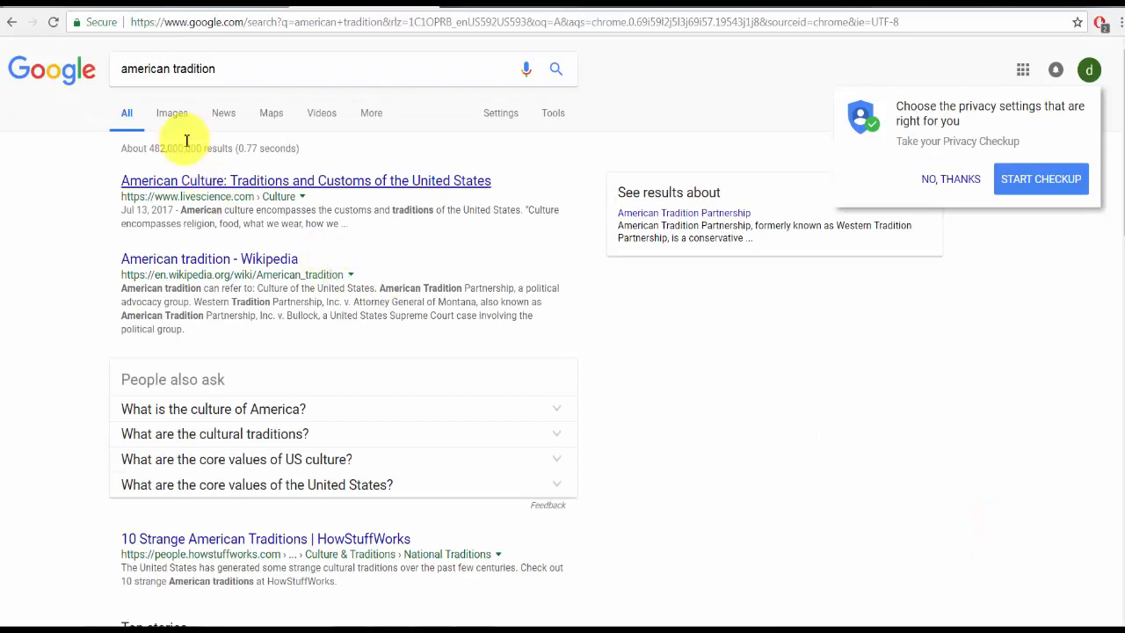
pyautogui.click(176, 117)
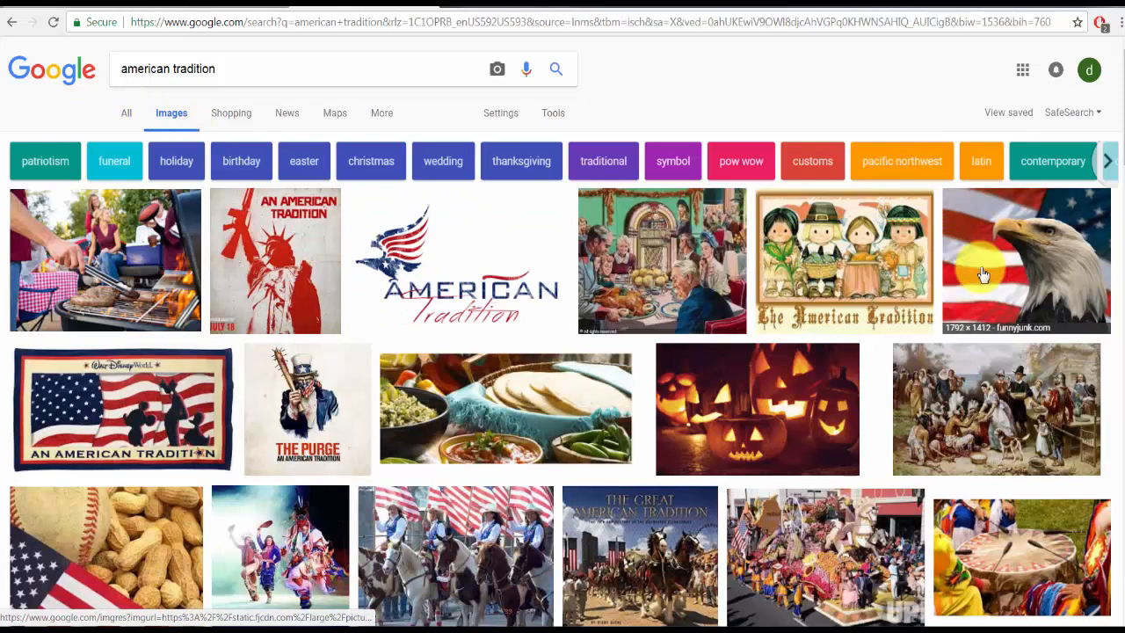
# - Save the full preview of the bald eagle and flag picture as A1 in the 0000 GOOGLE DRAWINGS folder of the Pictures library
pyautogui.click(1026, 252)
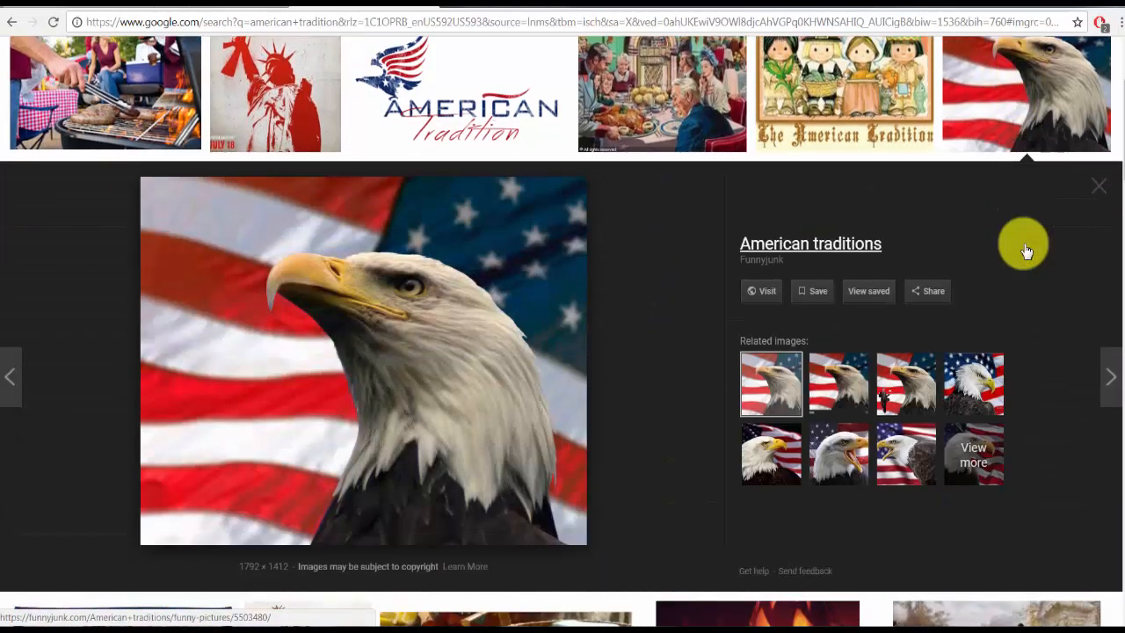
pyautogui.rightClick(363, 287)
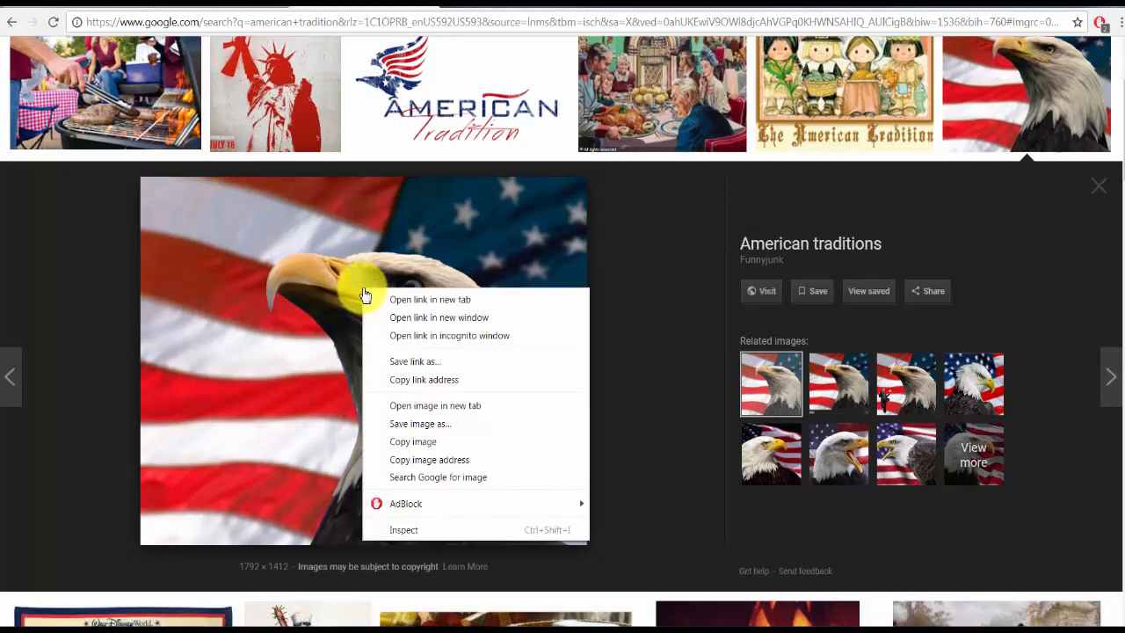
pyautogui.click(410, 423)
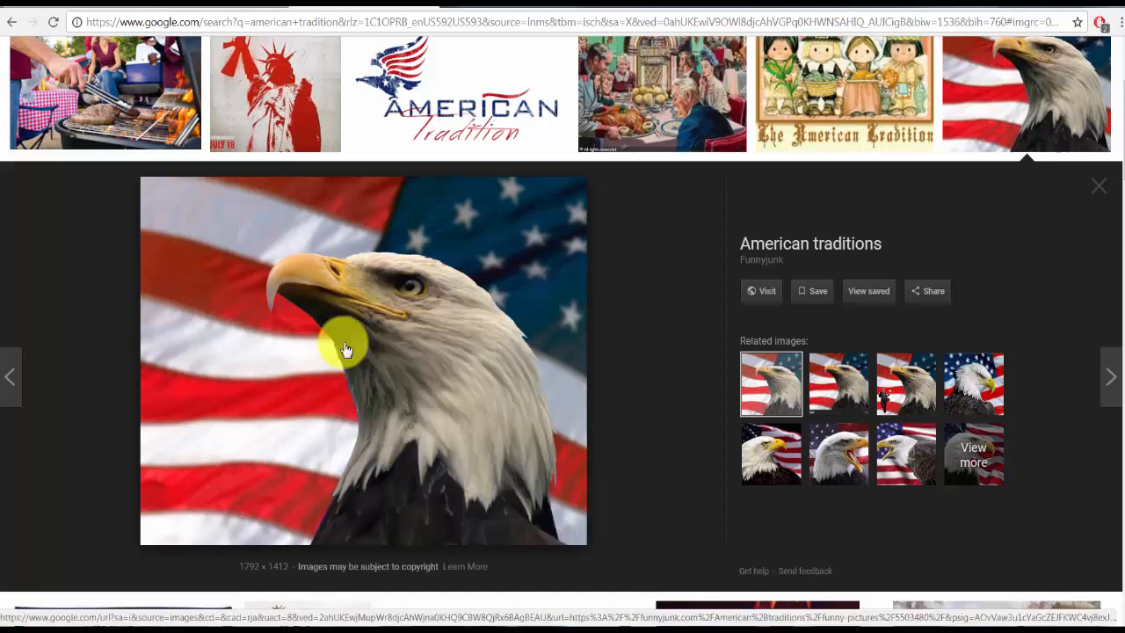
pyautogui.rightClick(409, 430)
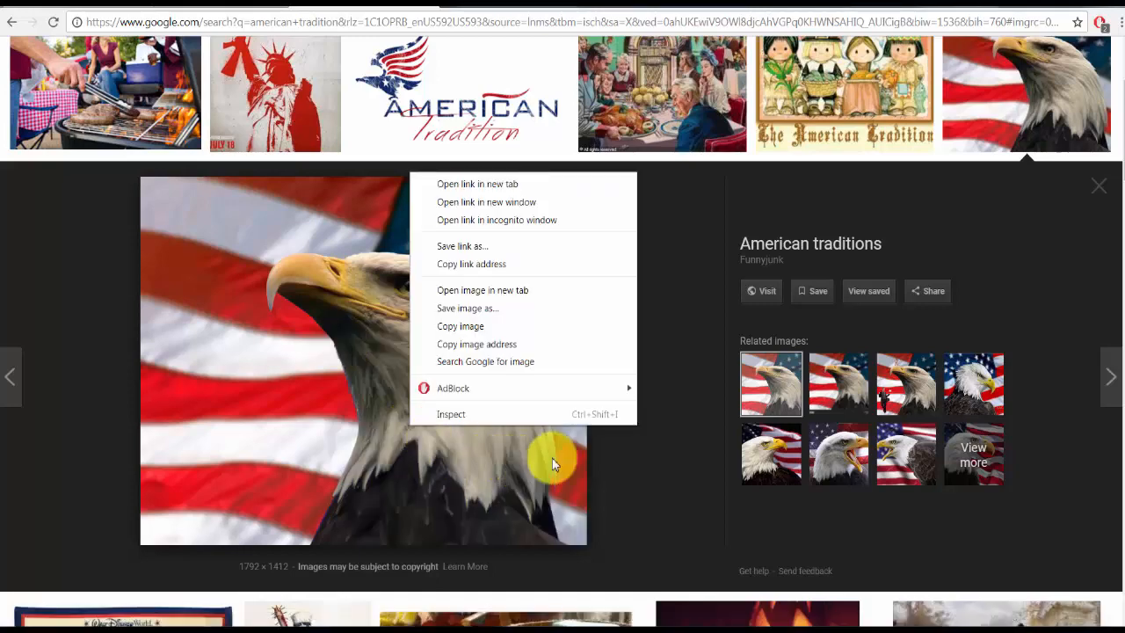
pyautogui.click(487, 309)
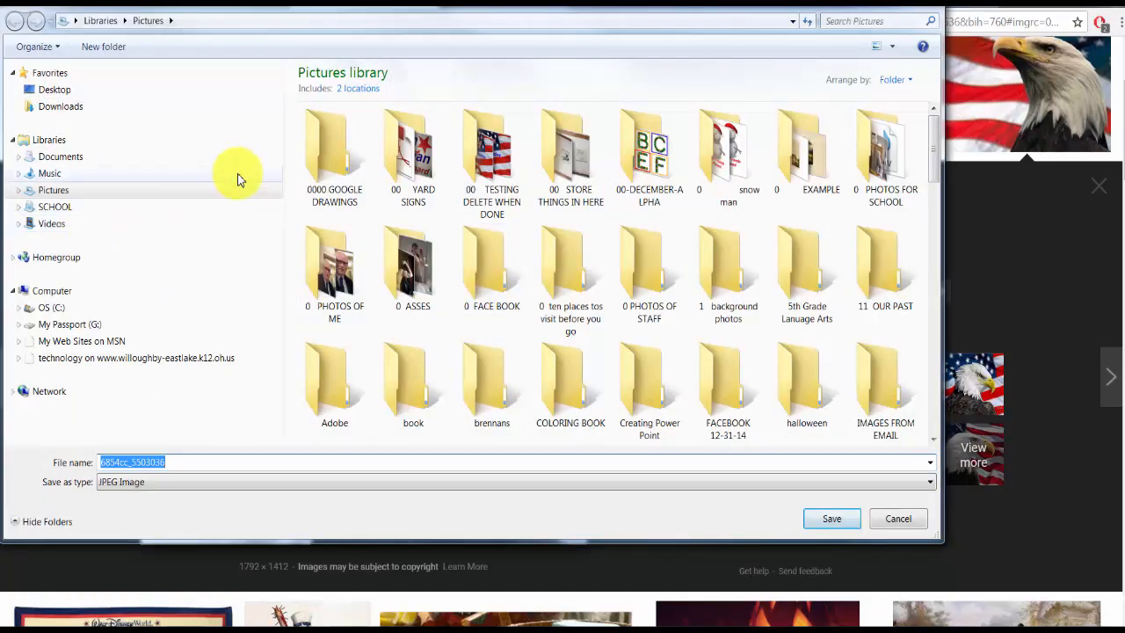
pyautogui.doubleClick(324, 157)
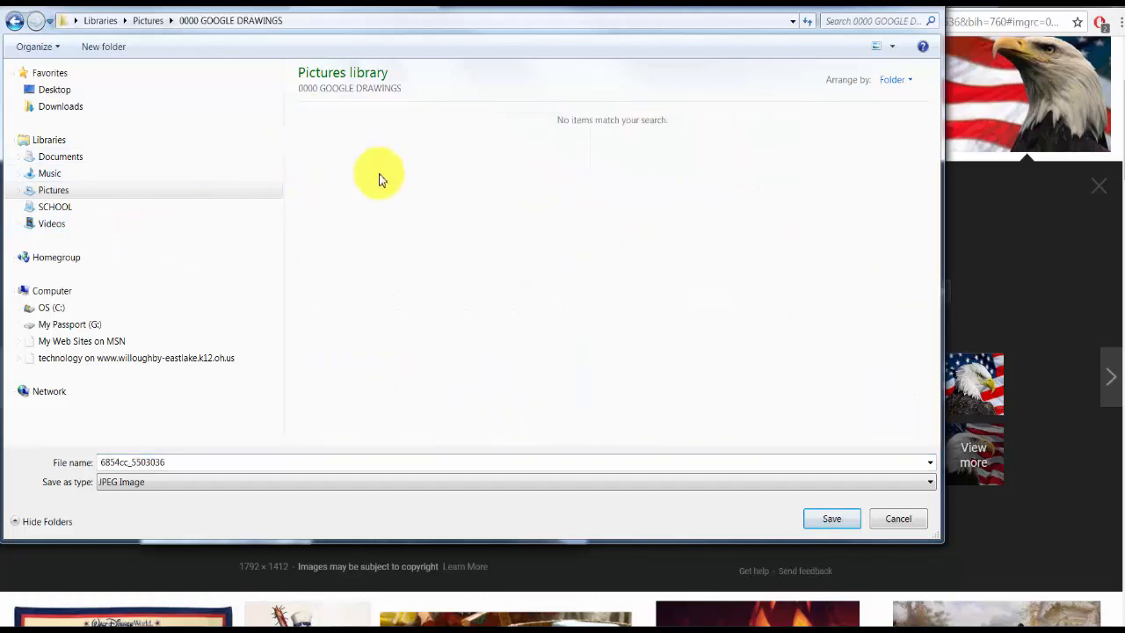
pyautogui.moveTo(164, 463); pyautogui.dragTo(101, 464)
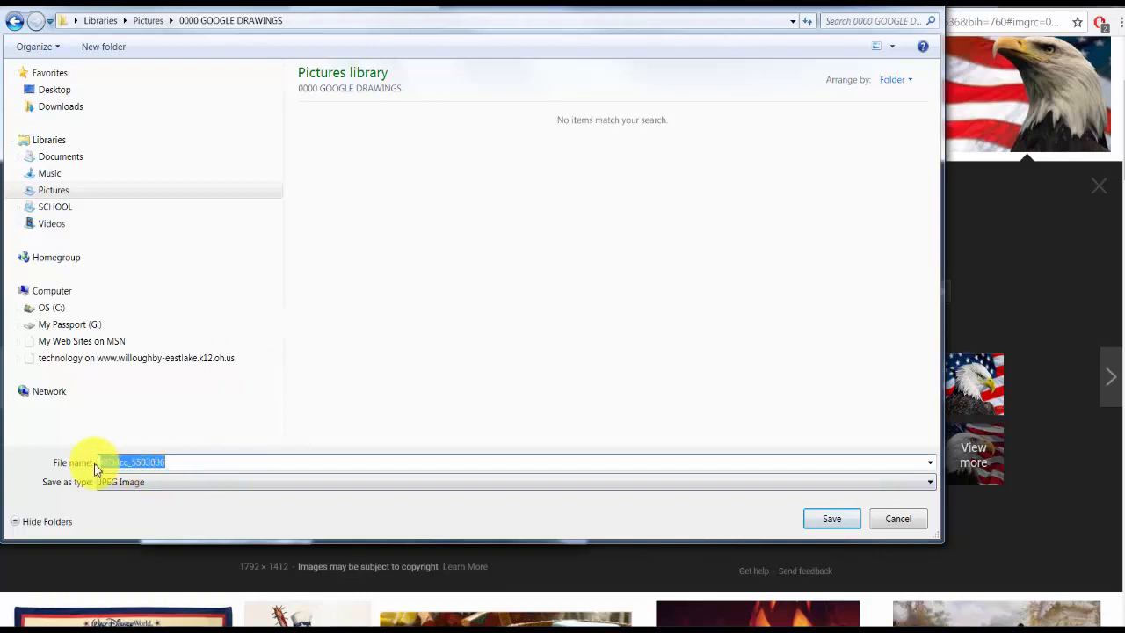
pyautogui.write('A1')
pyautogui.press('Return')
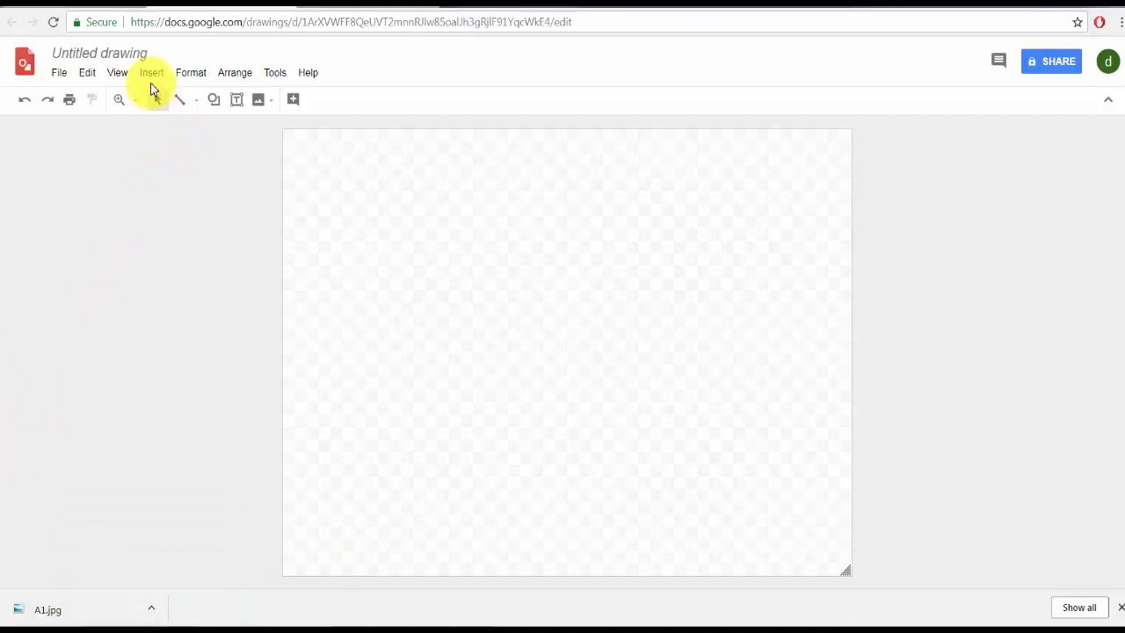
# - Insert the image A1 from the computer's 0000 GOOGLE DRAWINGS folder into the untitled drawing
pyautogui.click(151, 75)
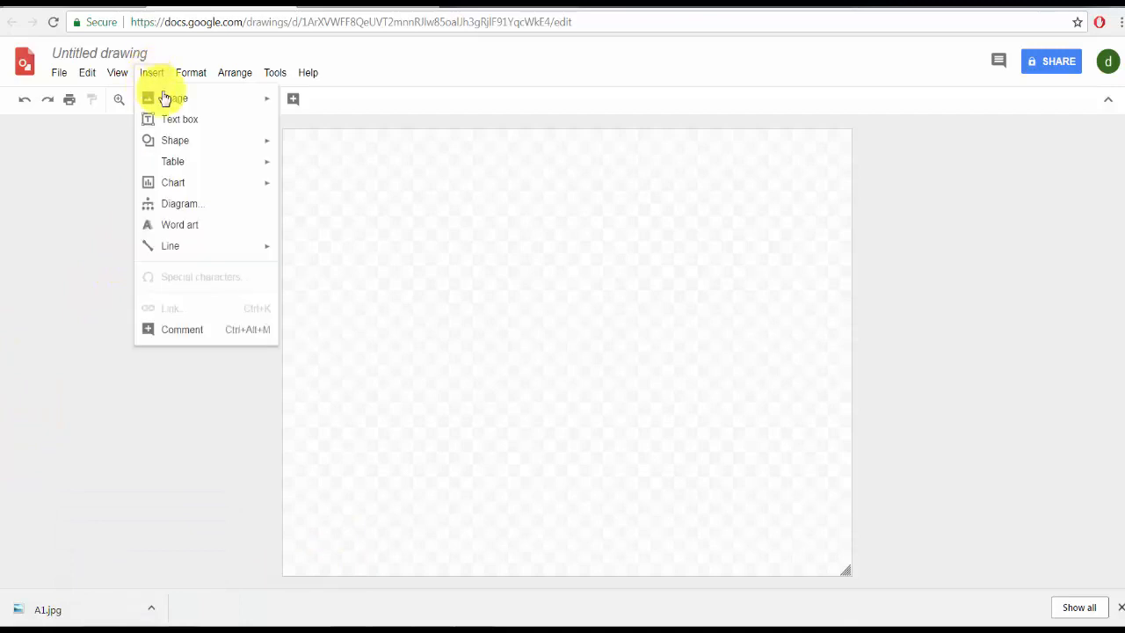
pyautogui.moveTo(171, 101)
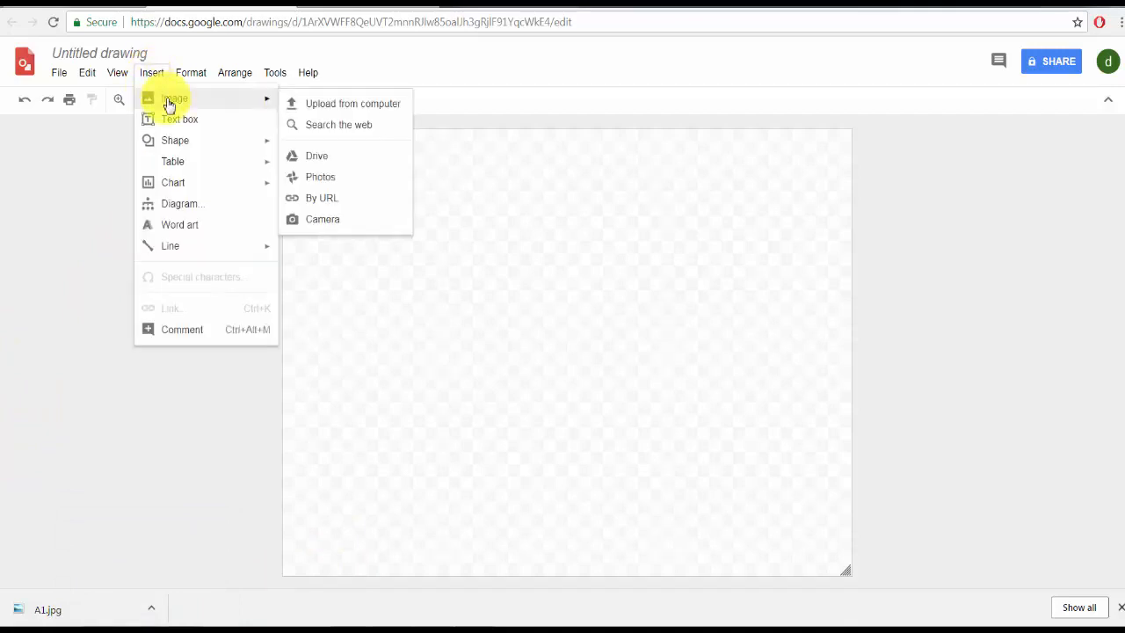
pyautogui.click(350, 107)
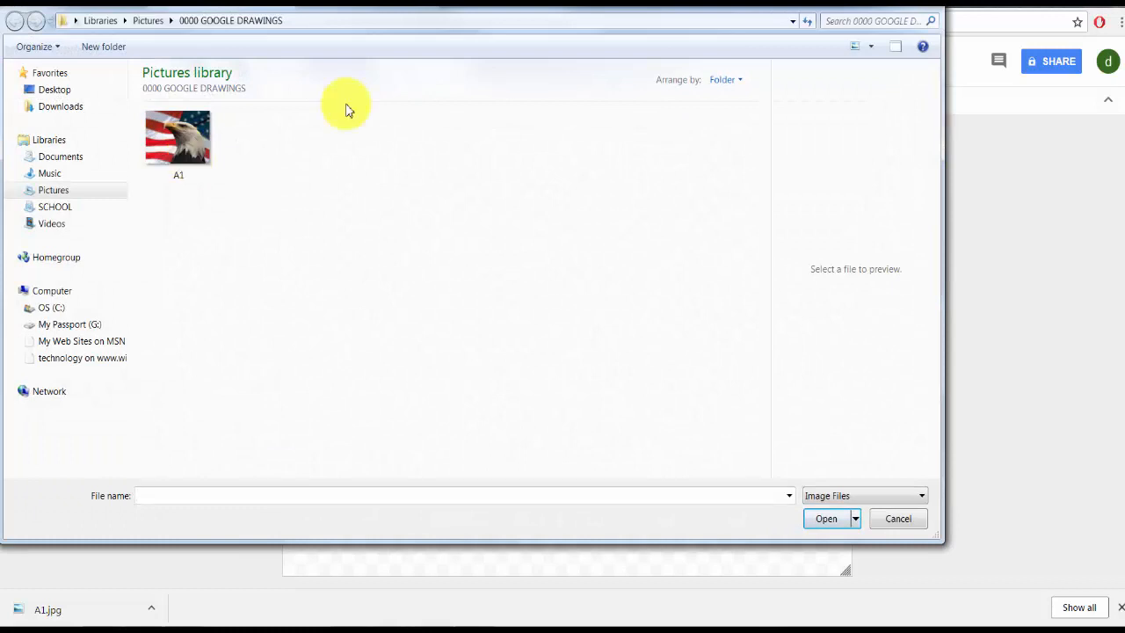
pyautogui.doubleClick(200, 134)
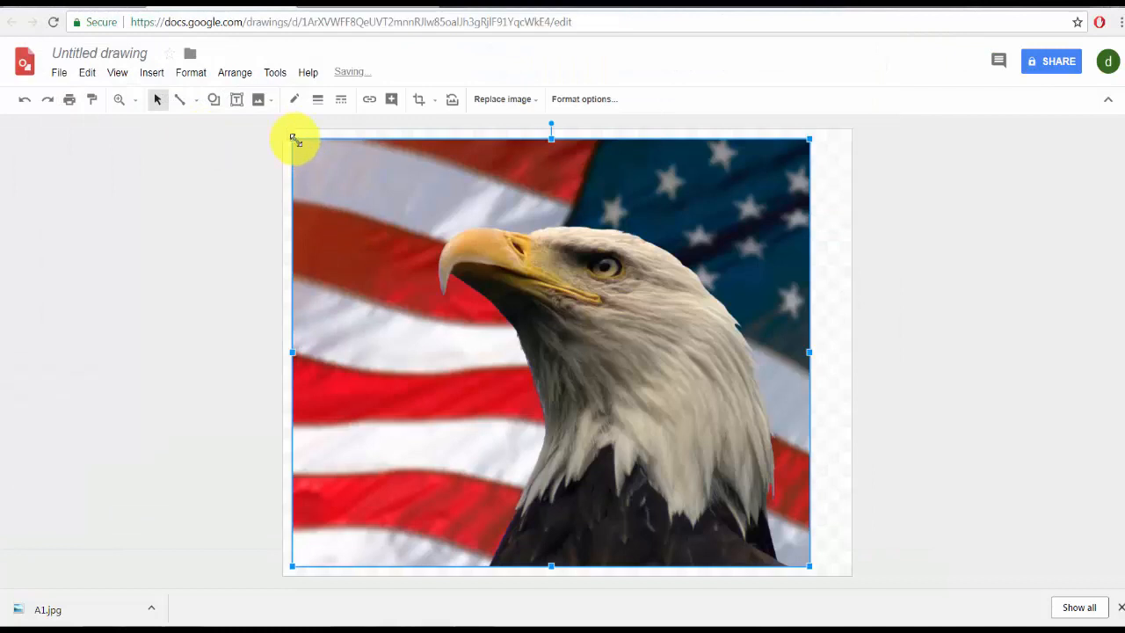
# - Shrink the eagle picture to a little under half its width and place it in the left half of the canvas
pyautogui.moveTo(294, 139); pyautogui.dragTo(574, 391)
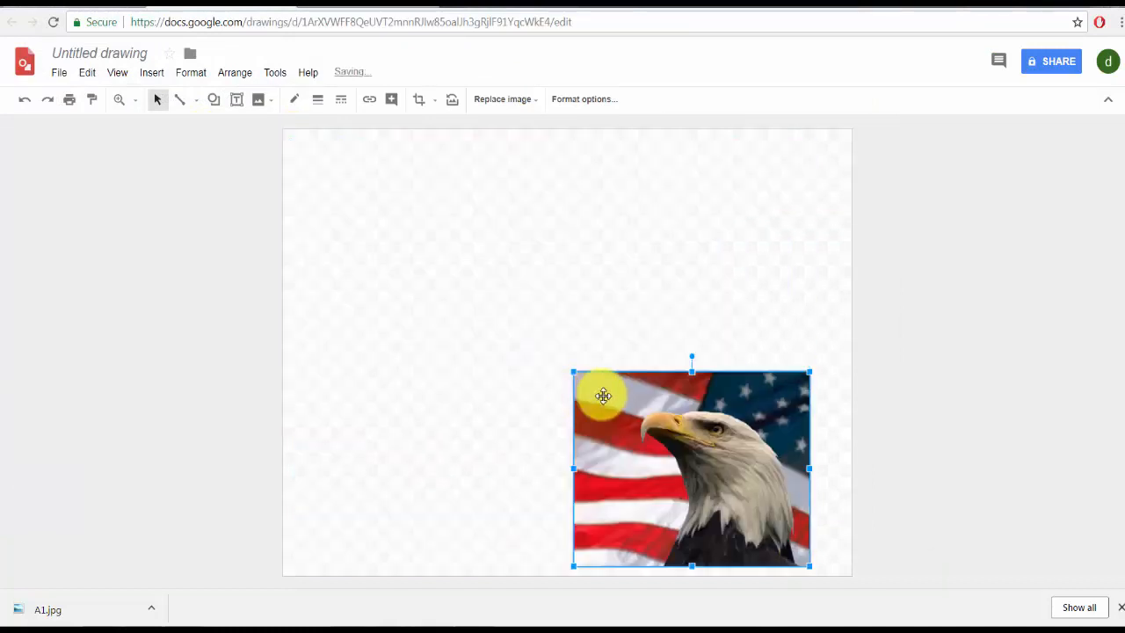
pyautogui.moveTo(663, 450); pyautogui.dragTo(449, 328)
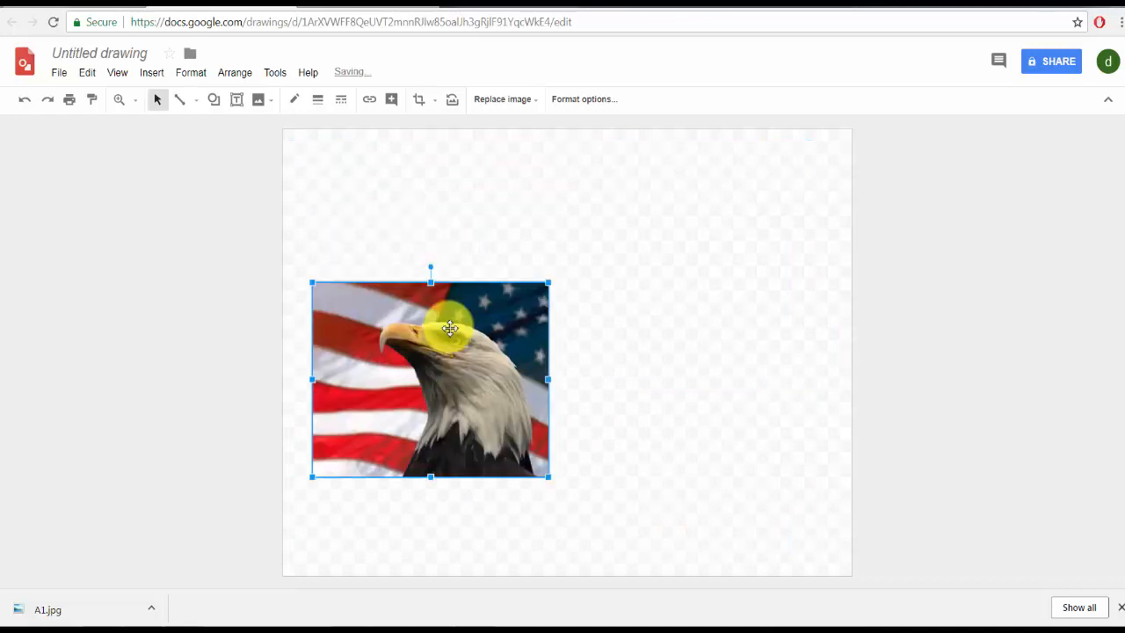
pyautogui.click(532, 161)
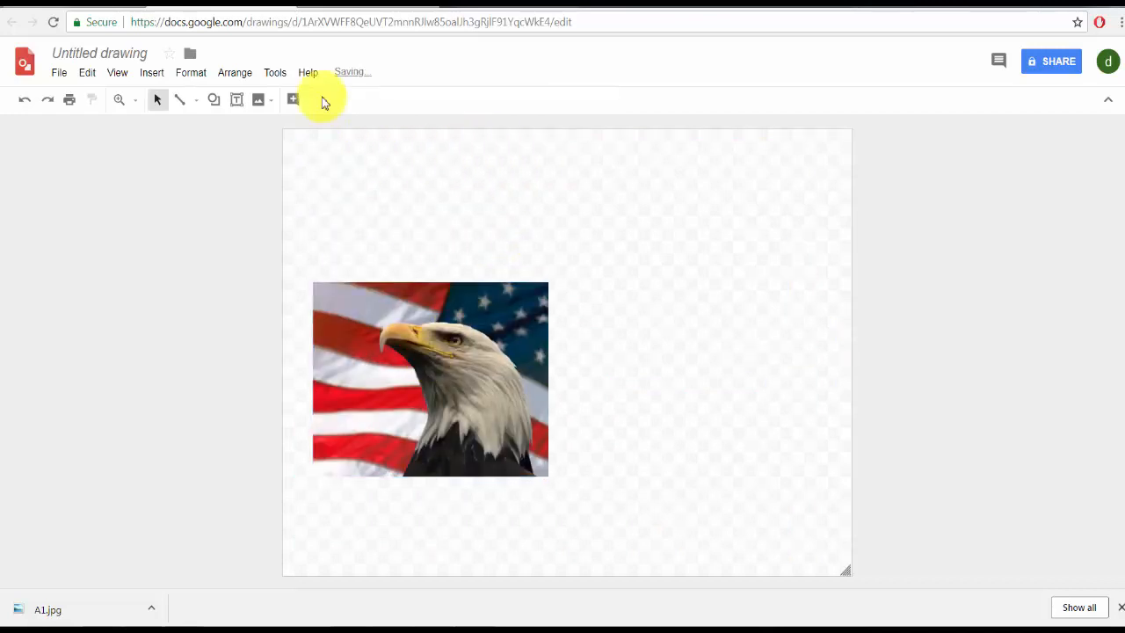
# - Draw a text box near the canvas's upper edge, right of the eagle picture, with font Comic Sans MS at size 30
pyautogui.click(237, 102)
pyautogui.moveTo(553, 147); pyautogui.dragTo(740, 188)
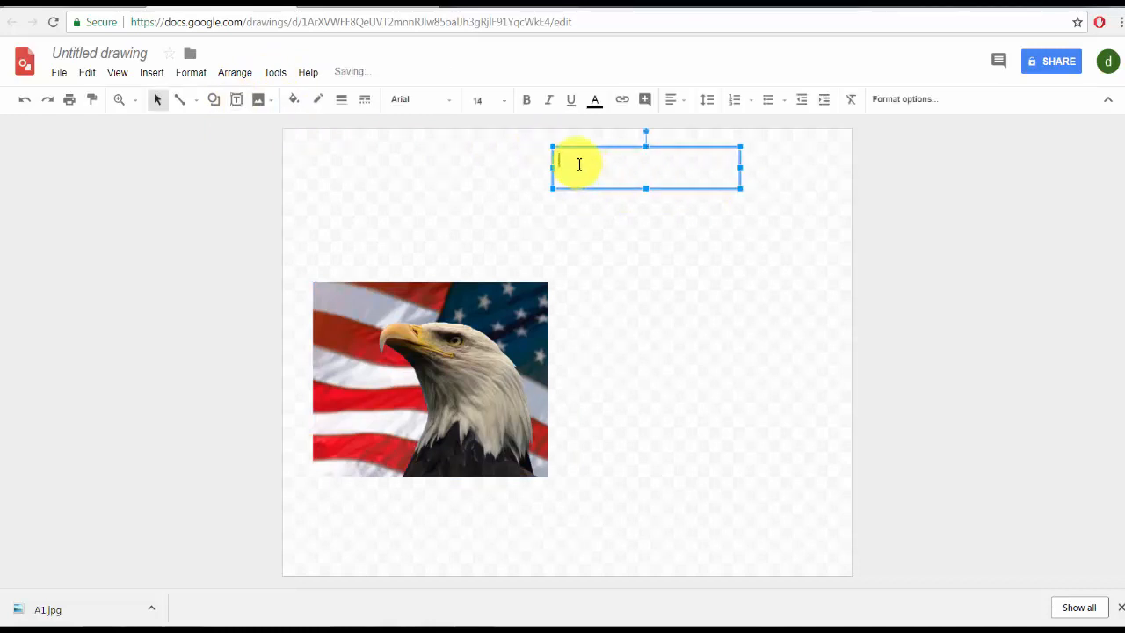
pyautogui.click(448, 104)
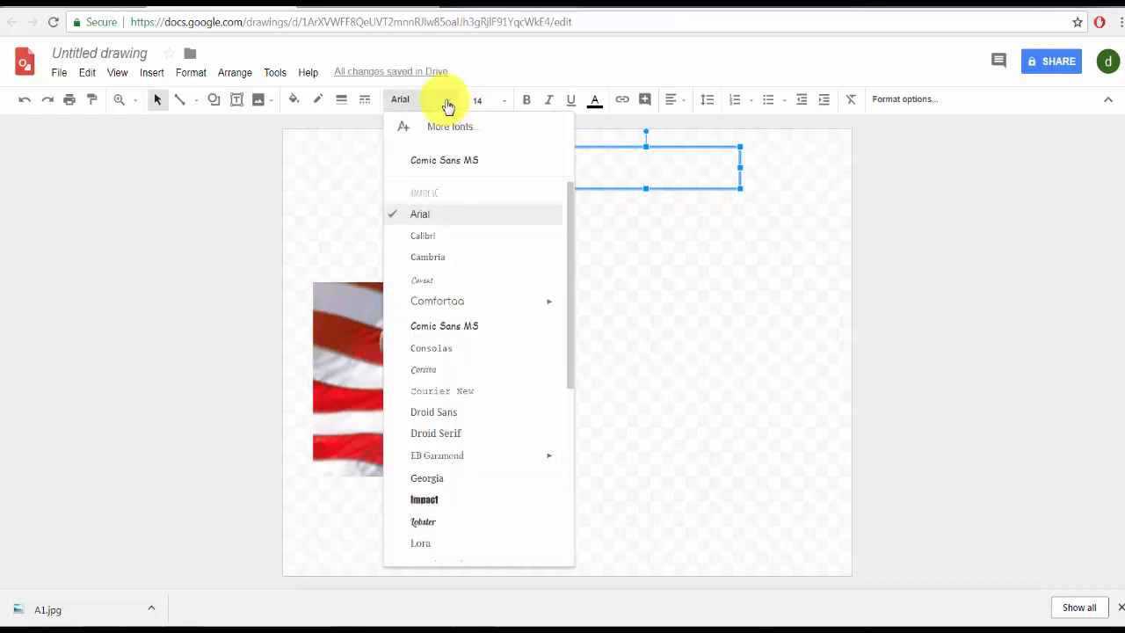
pyautogui.click(444, 162)
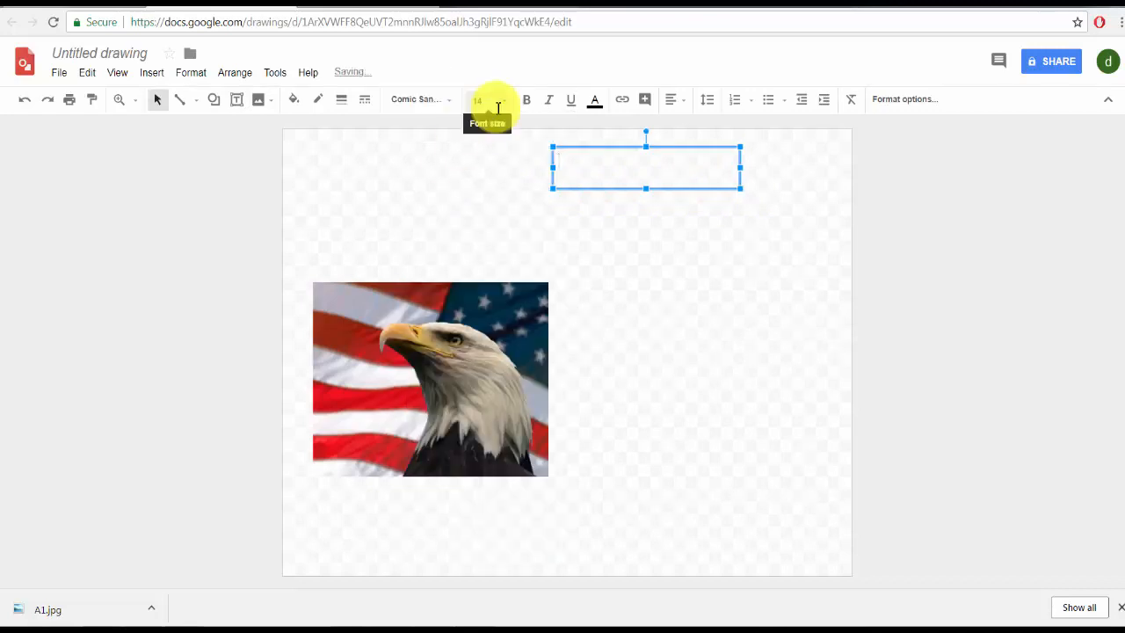
pyautogui.click(500, 102)
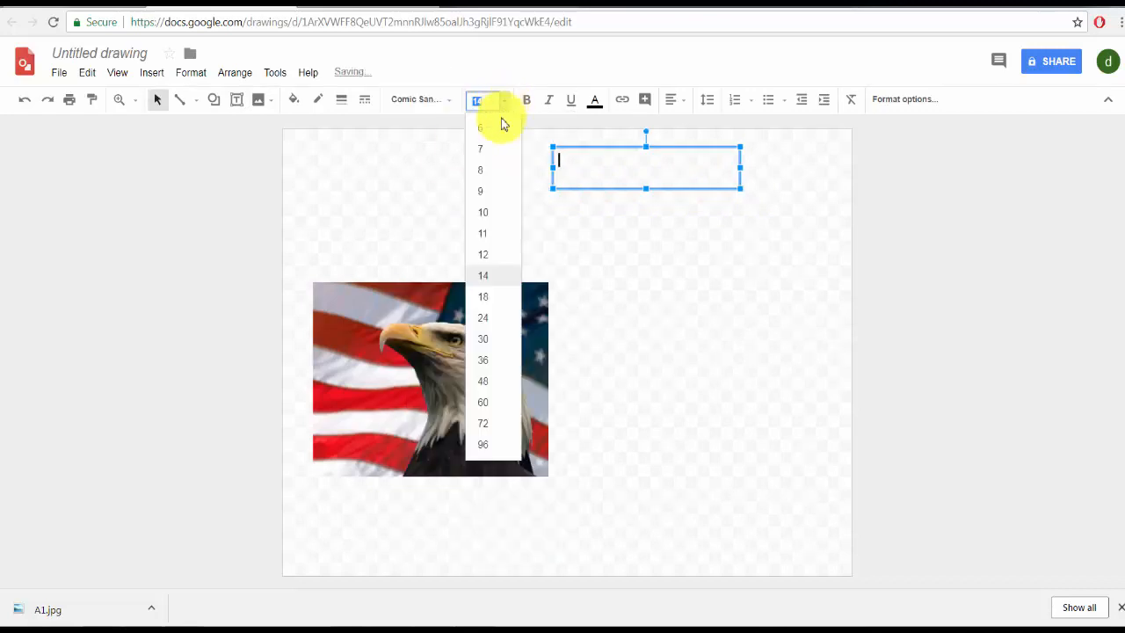
pyautogui.click(486, 342)
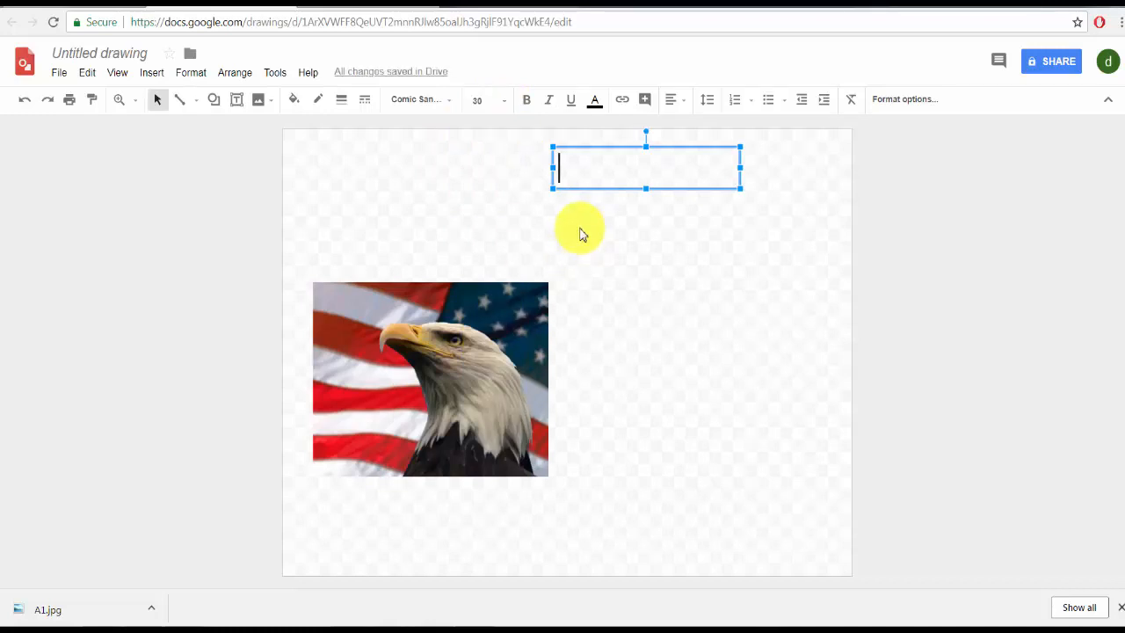
# - Enter "Your name" in the text box at the top of the canvas
pyautogui.write('y')
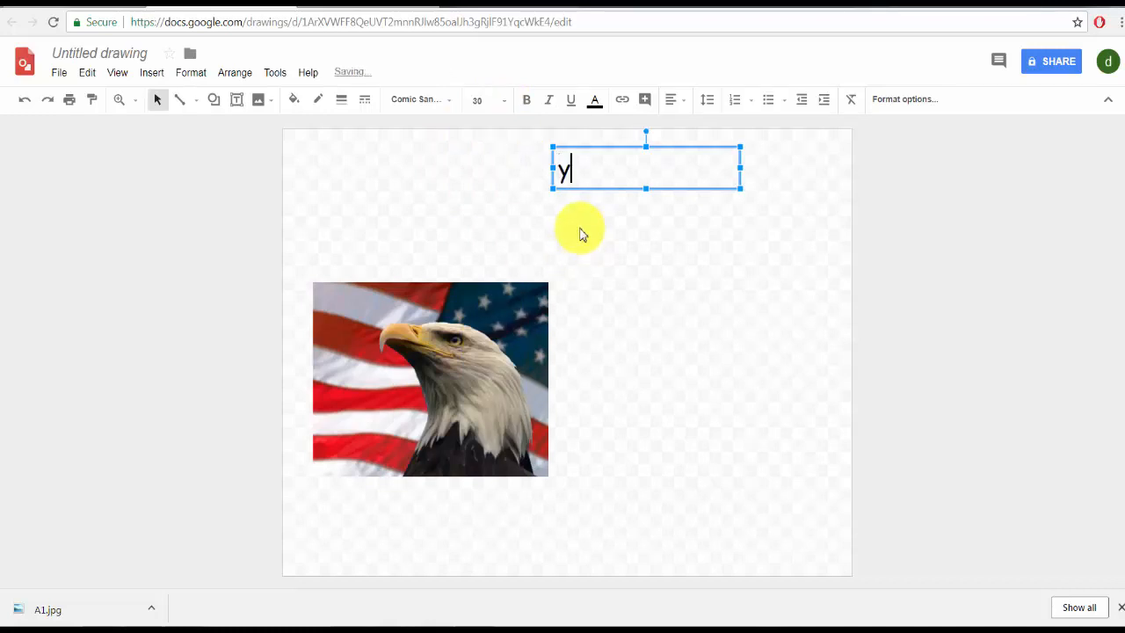
pyautogui.press('BackSpace')
pyautogui.write('Your name')
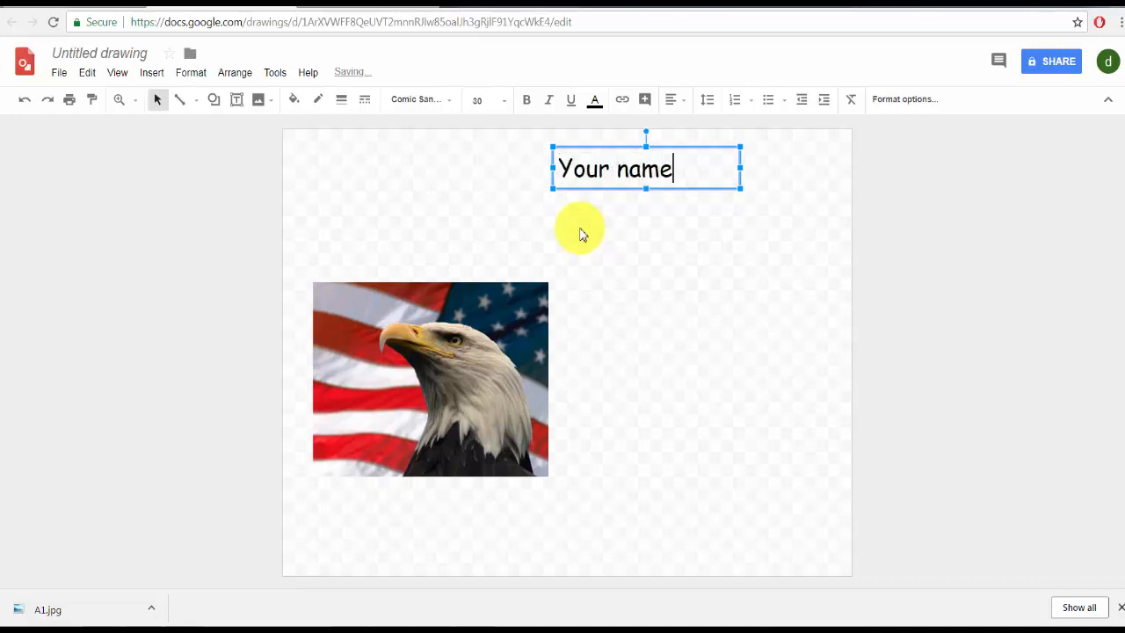
pyautogui.click(605, 224)
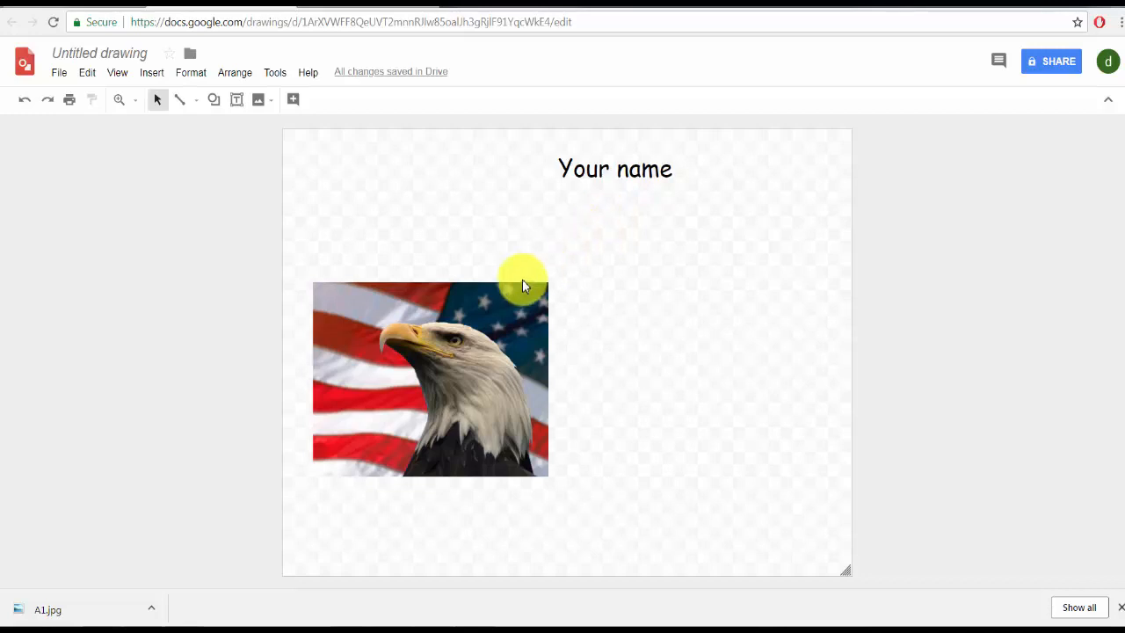
# - Move the eagle picture slightly up and left on the canvas and deselect it
pyautogui.moveTo(504, 294); pyautogui.dragTo(499, 243)
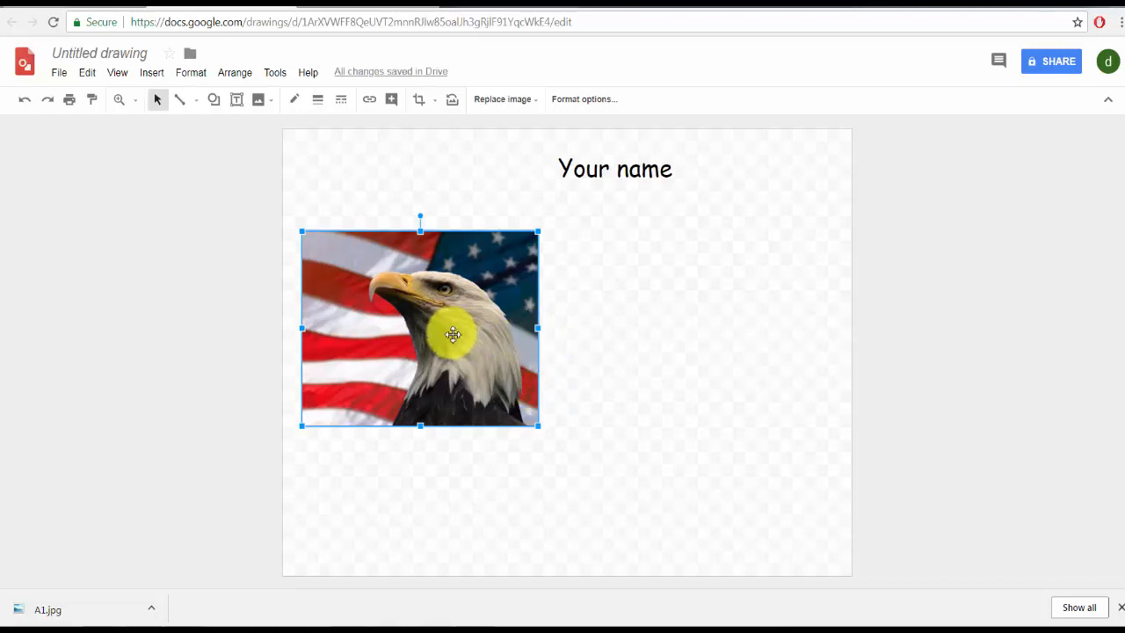
pyautogui.click(603, 297)
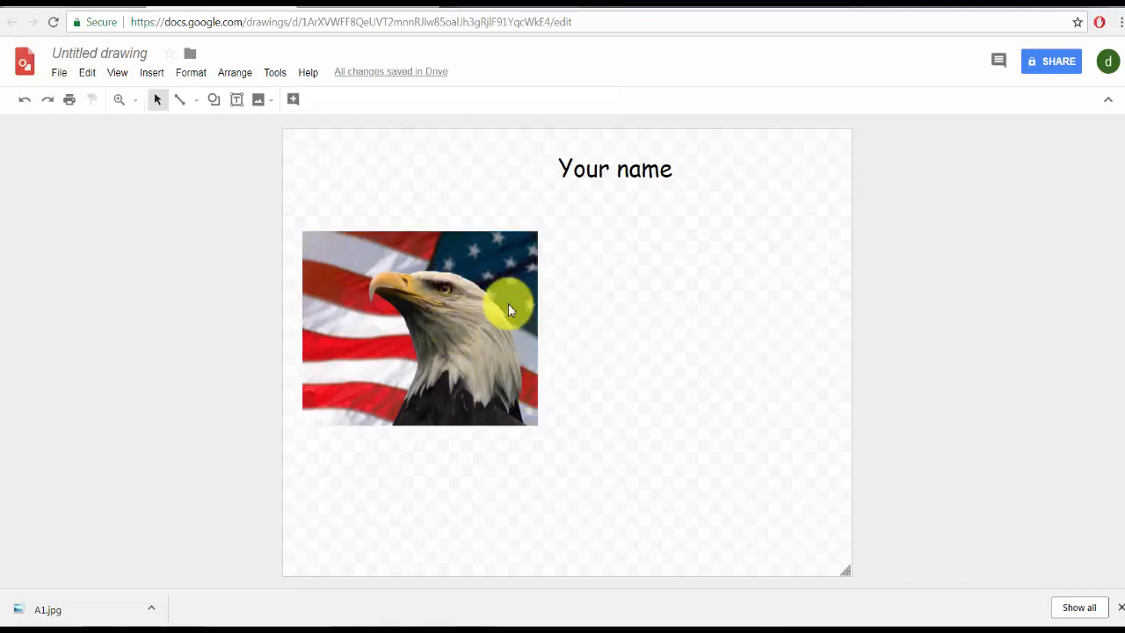
# - Give the eagle picture a red border with a 12px line weight and deselect it
pyautogui.click(459, 310)
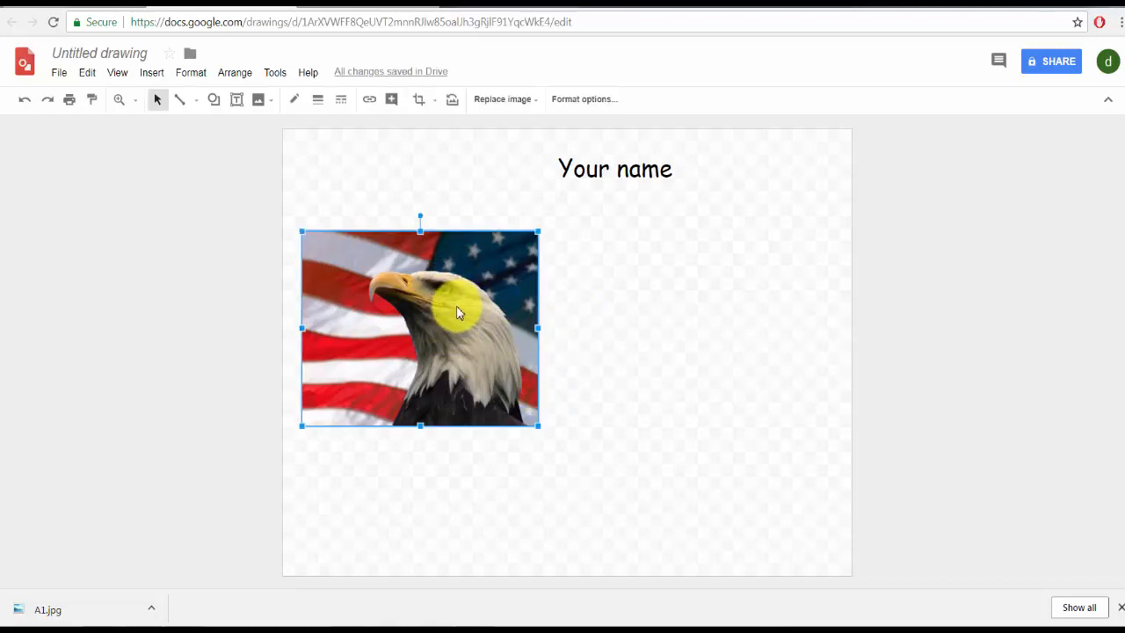
pyautogui.click(320, 105)
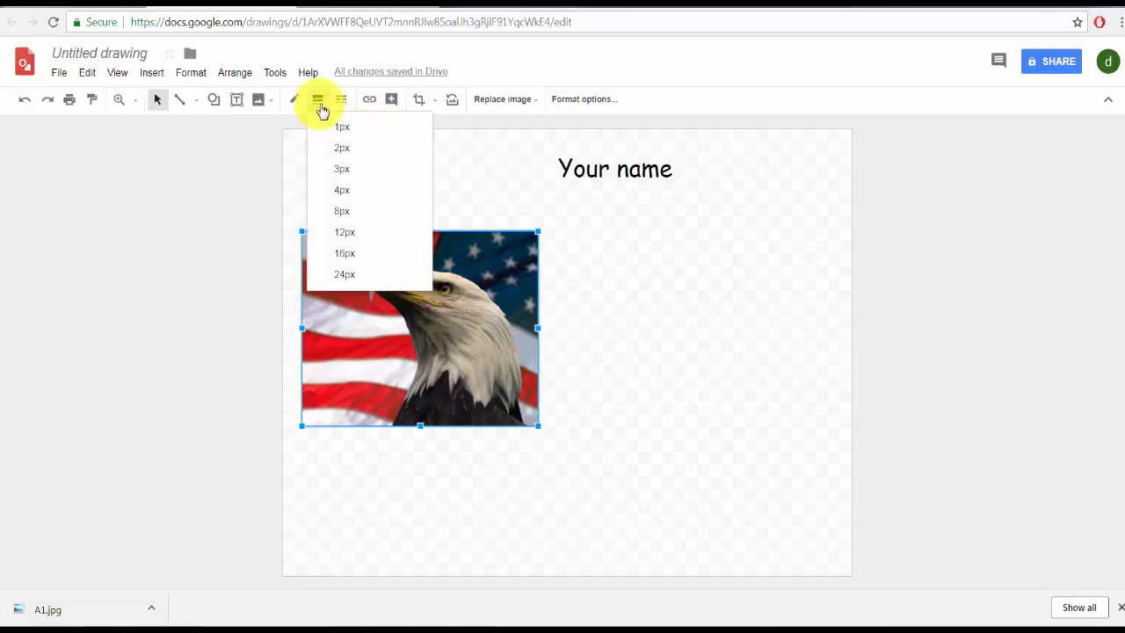
pyautogui.click(341, 156)
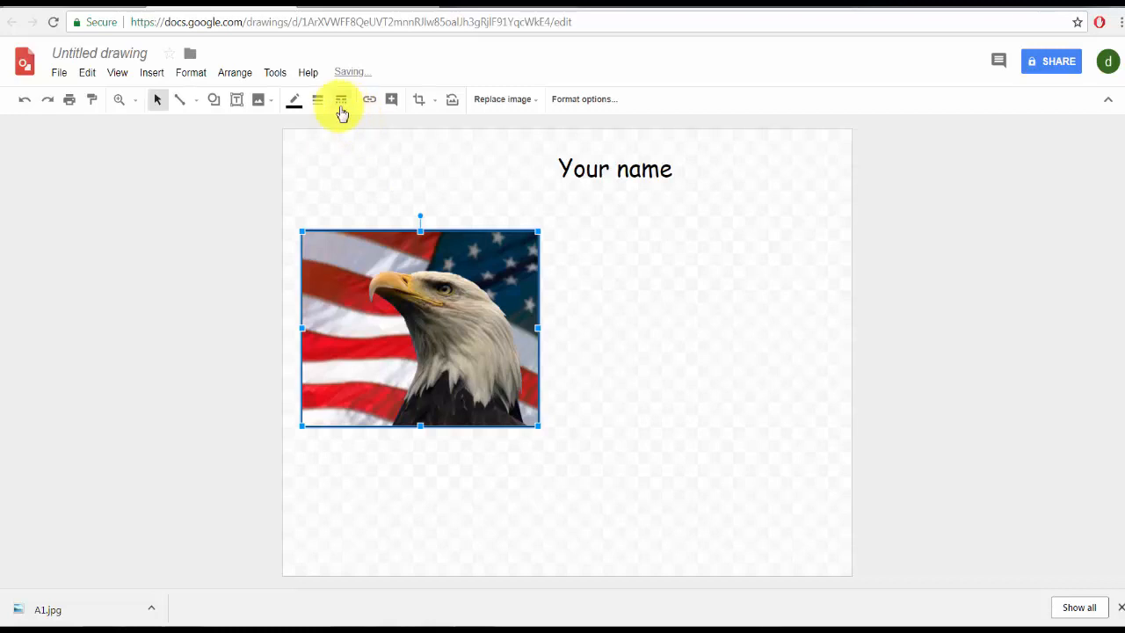
pyautogui.click(296, 102)
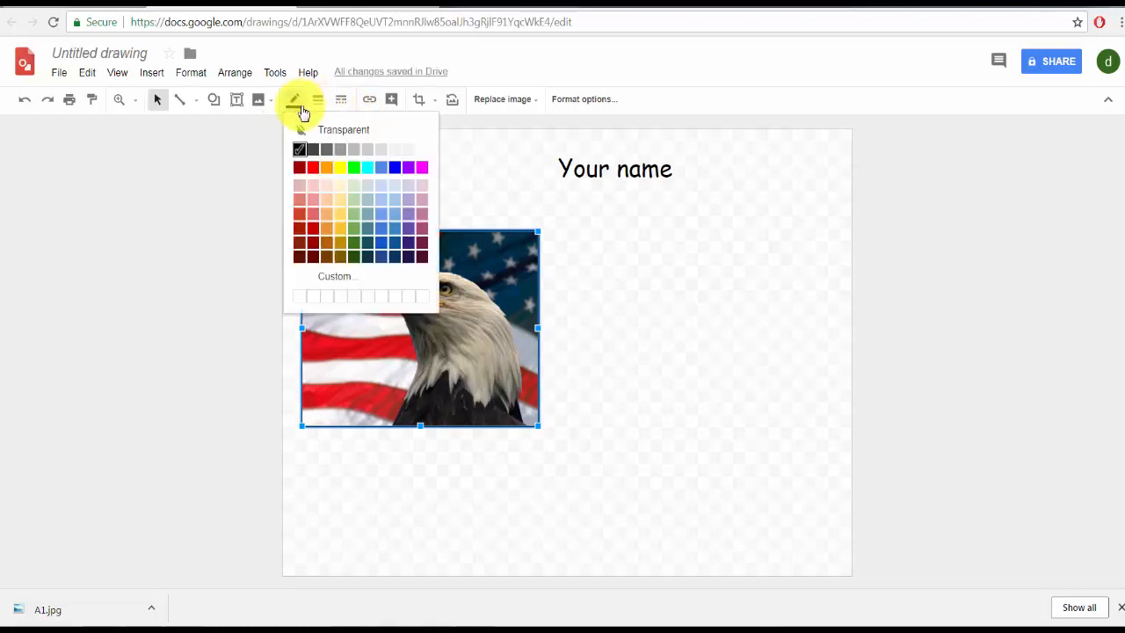
pyautogui.click(311, 169)
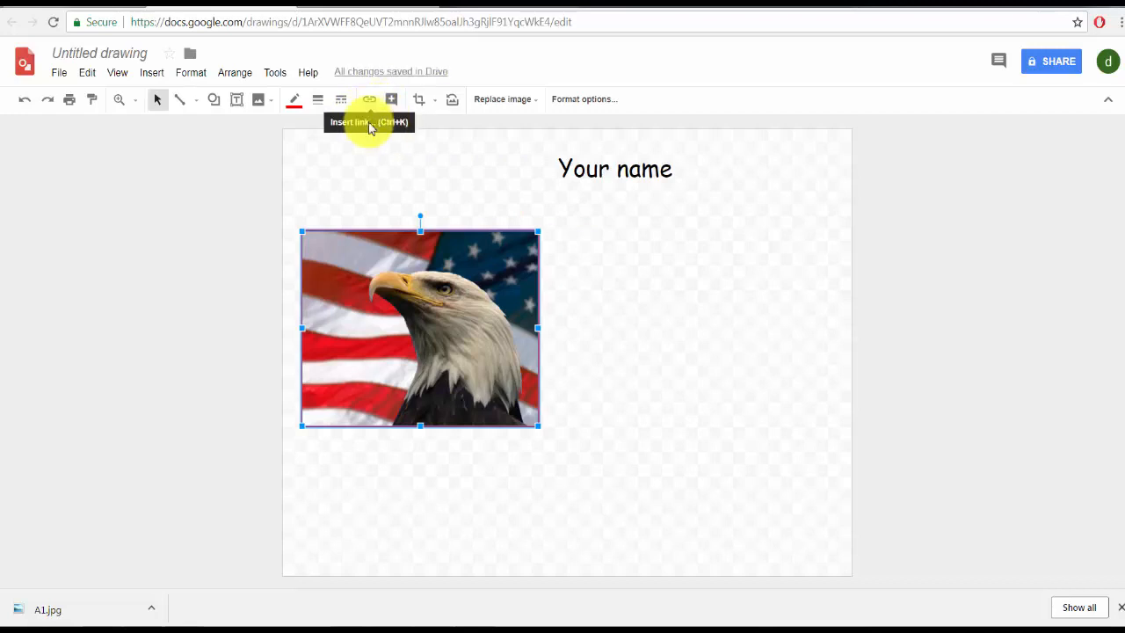
pyautogui.click(319, 103)
pyautogui.click(338, 234)
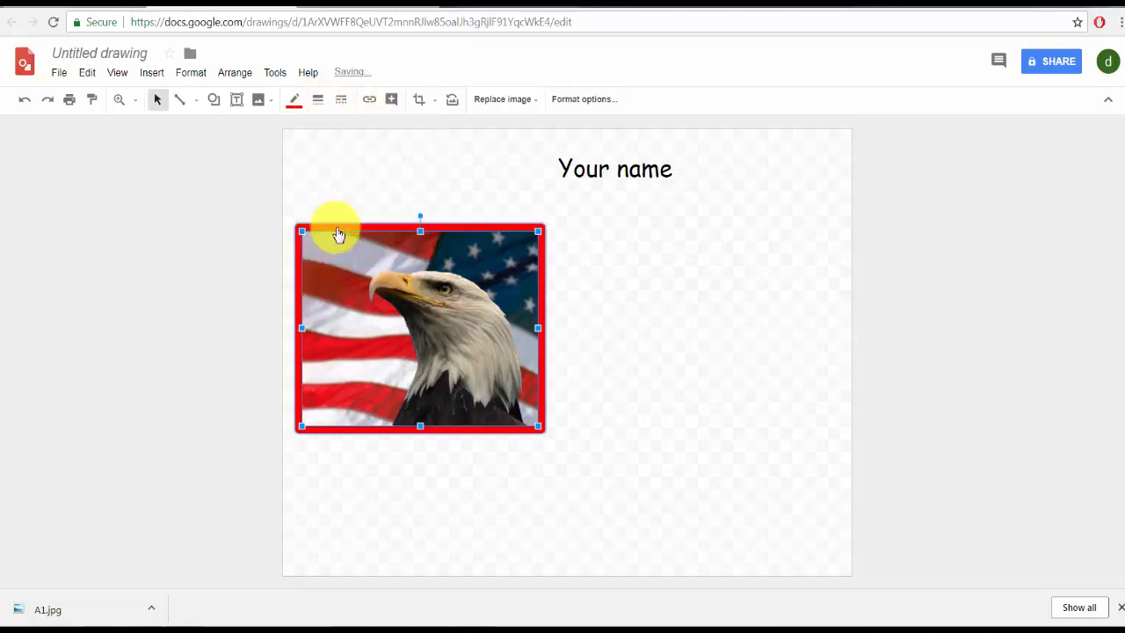
pyautogui.click(608, 317)
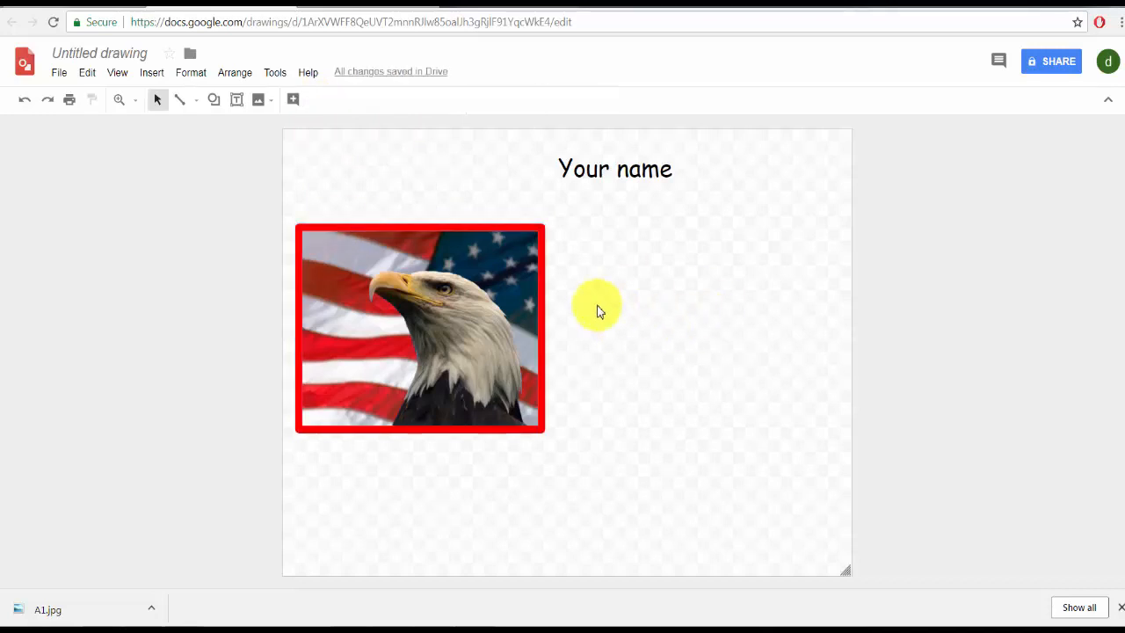
# - Add a drop shadow and a reflection to the eagle picture through its format options and deselect it
pyautogui.click(467, 266)
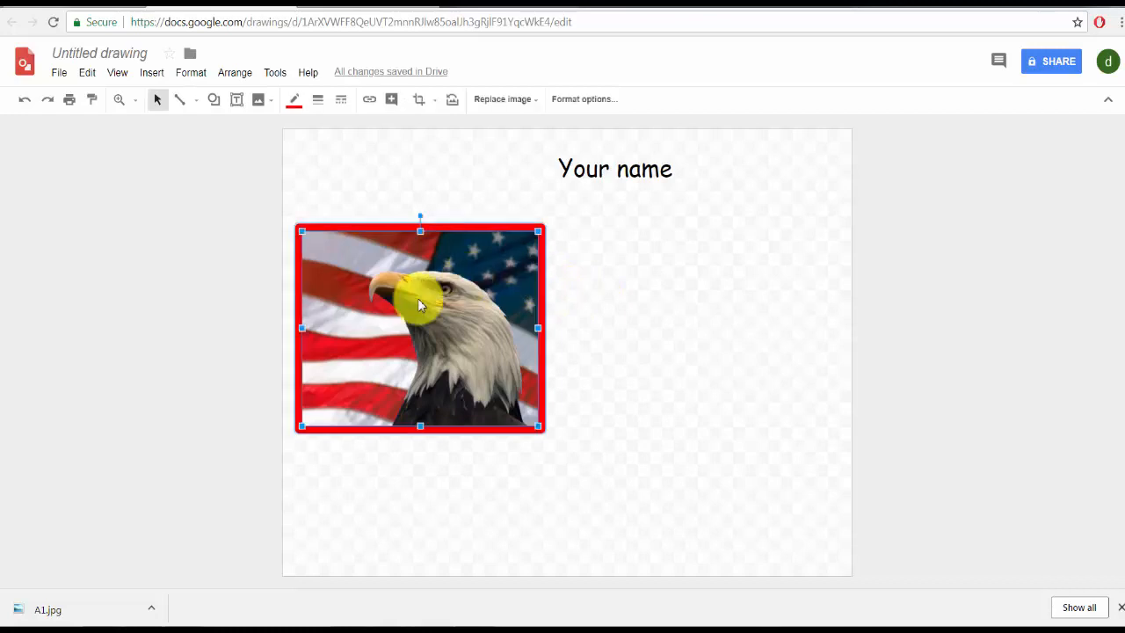
pyautogui.click(582, 102)
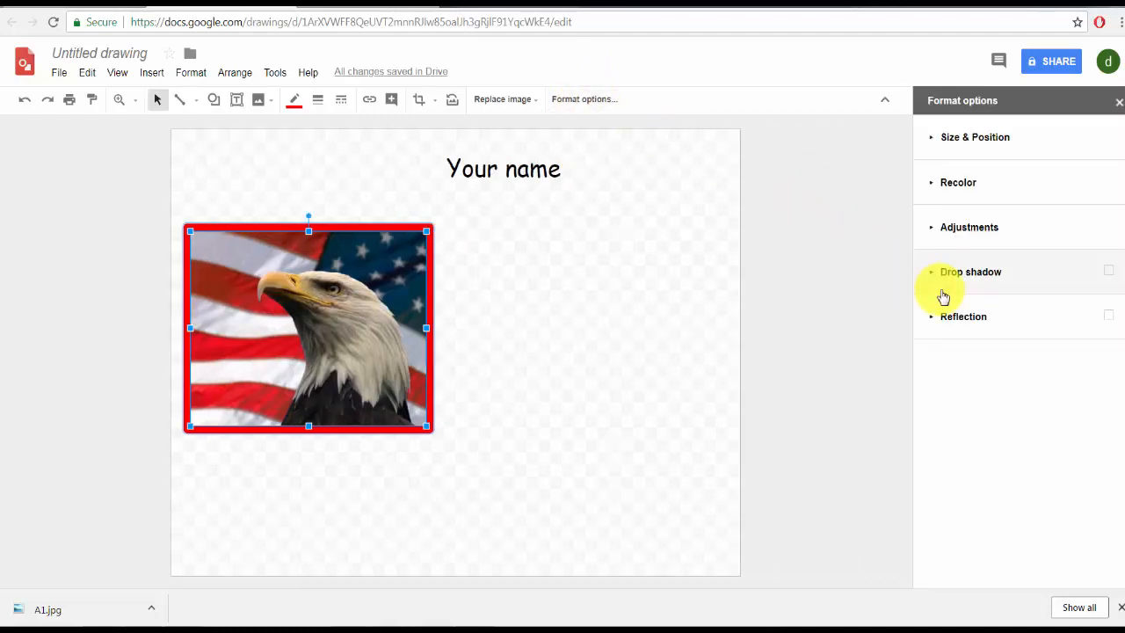
pyautogui.click(969, 229)
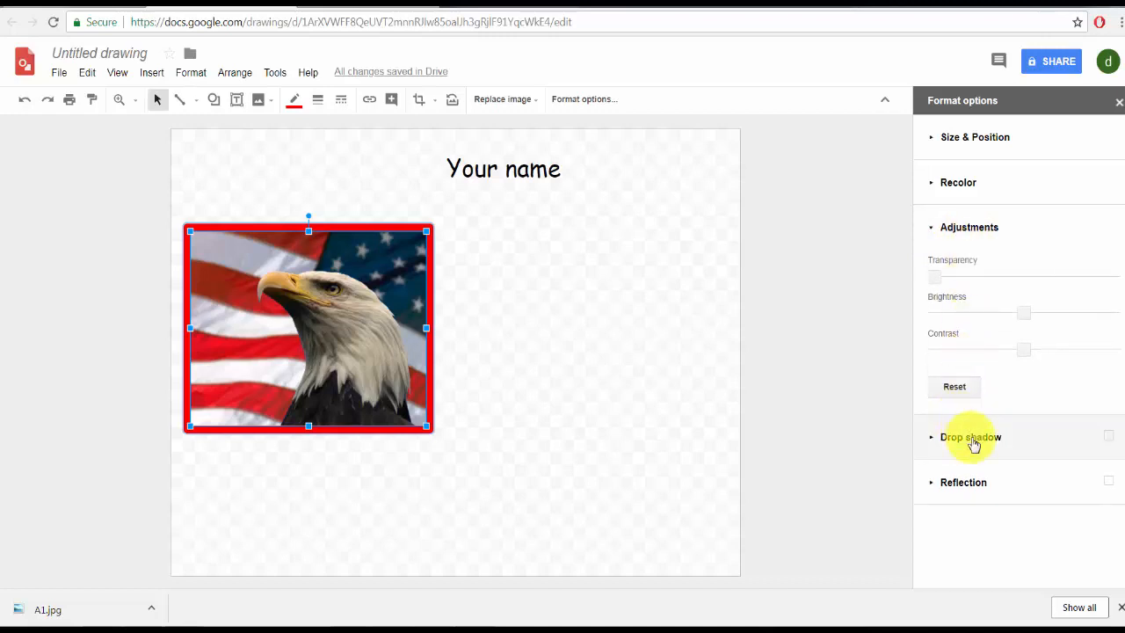
pyautogui.click(973, 439)
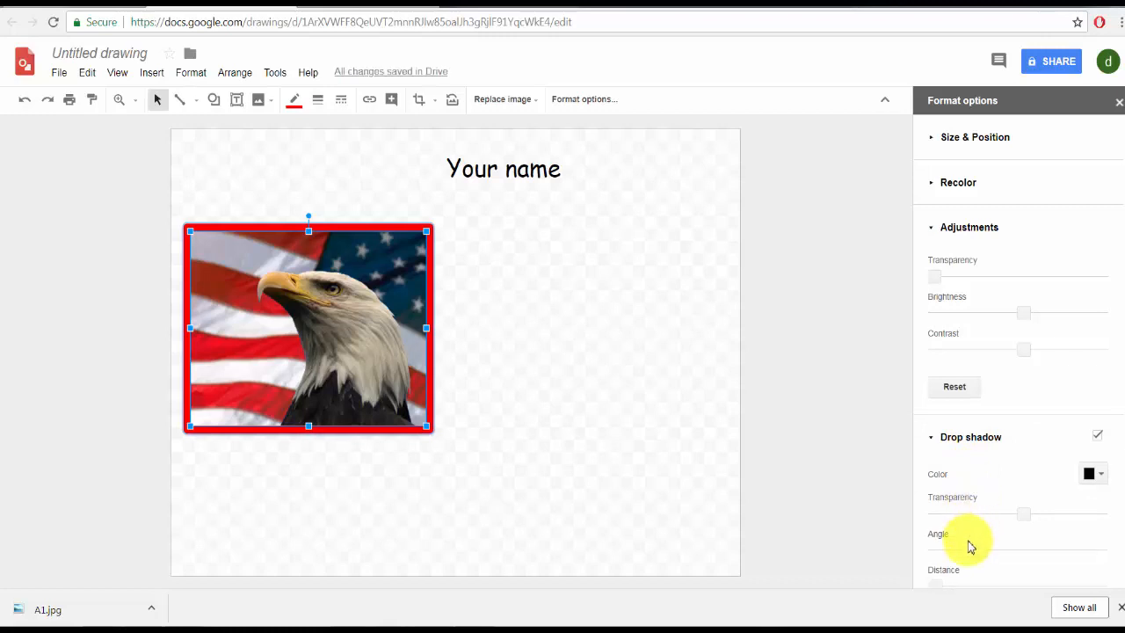
pyautogui.scroll(-1, 971, 541)
pyautogui.scroll(-1, 970, 547)
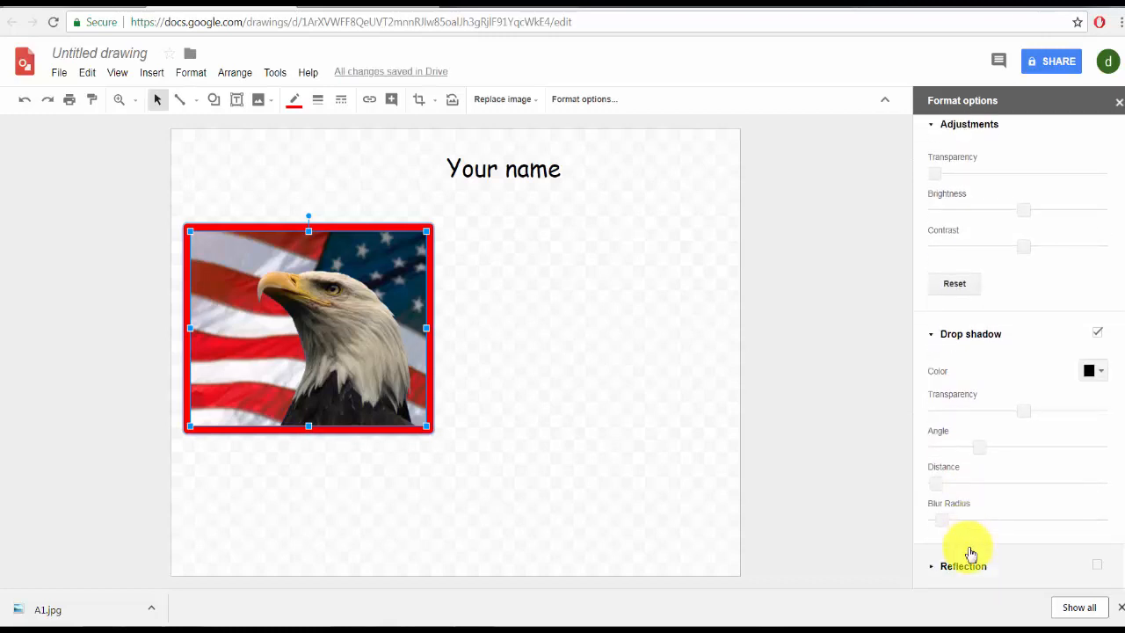
pyautogui.click(970, 566)
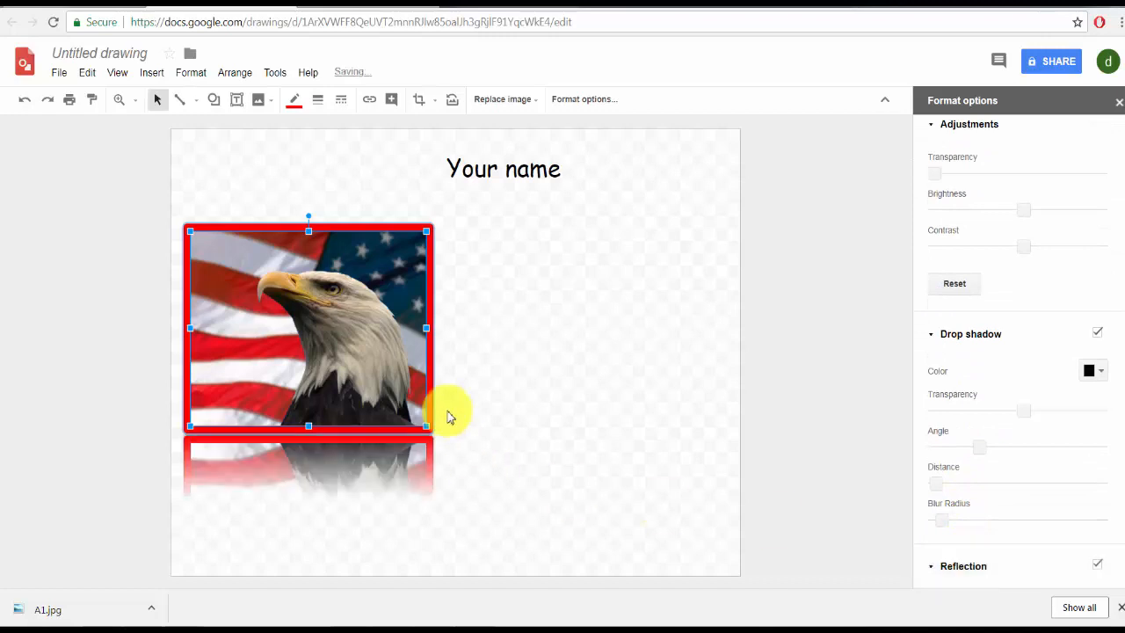
pyautogui.click(500, 343)
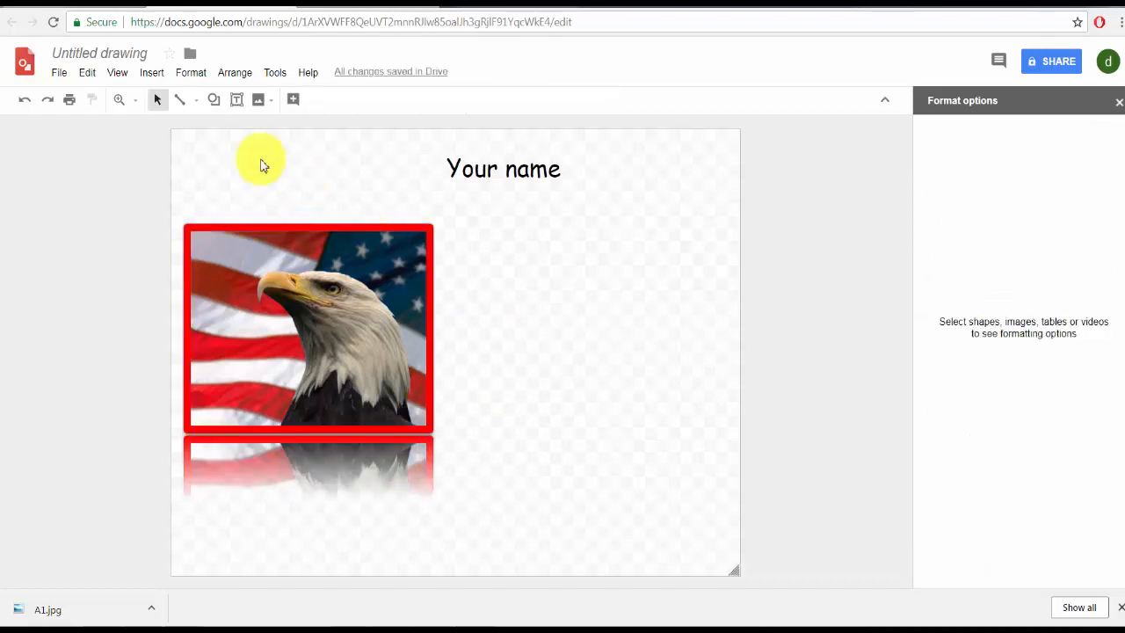
# - Draw a tall text box right of the eagle picture, below the name, with font Comic Sans MS at size 18
pyautogui.click(239, 102)
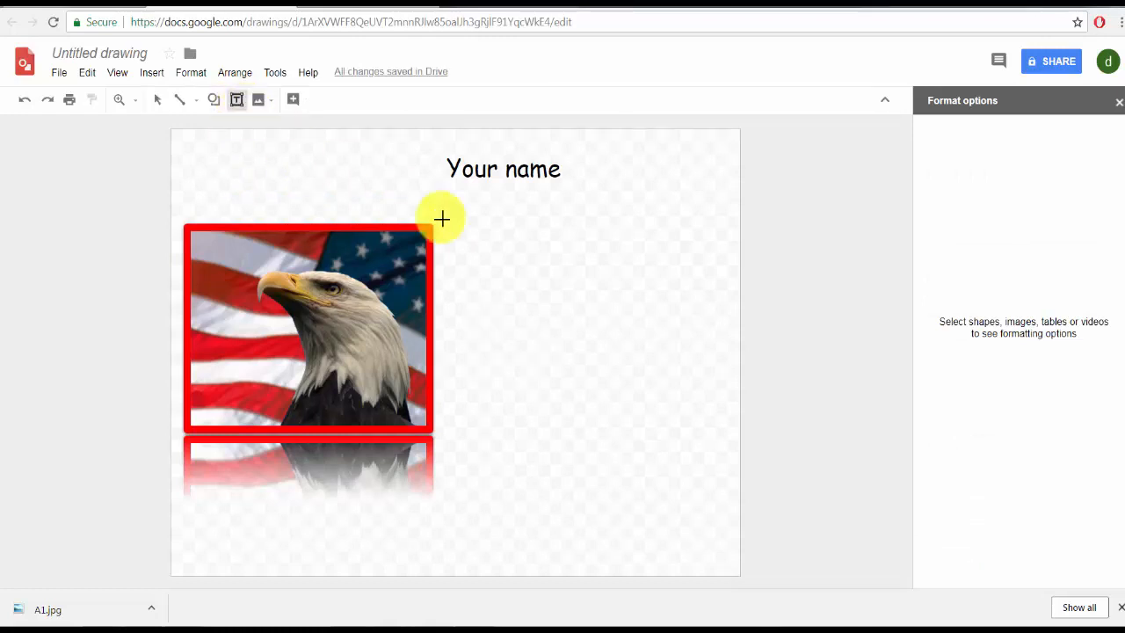
pyautogui.moveTo(457, 227); pyautogui.dragTo(692, 548)
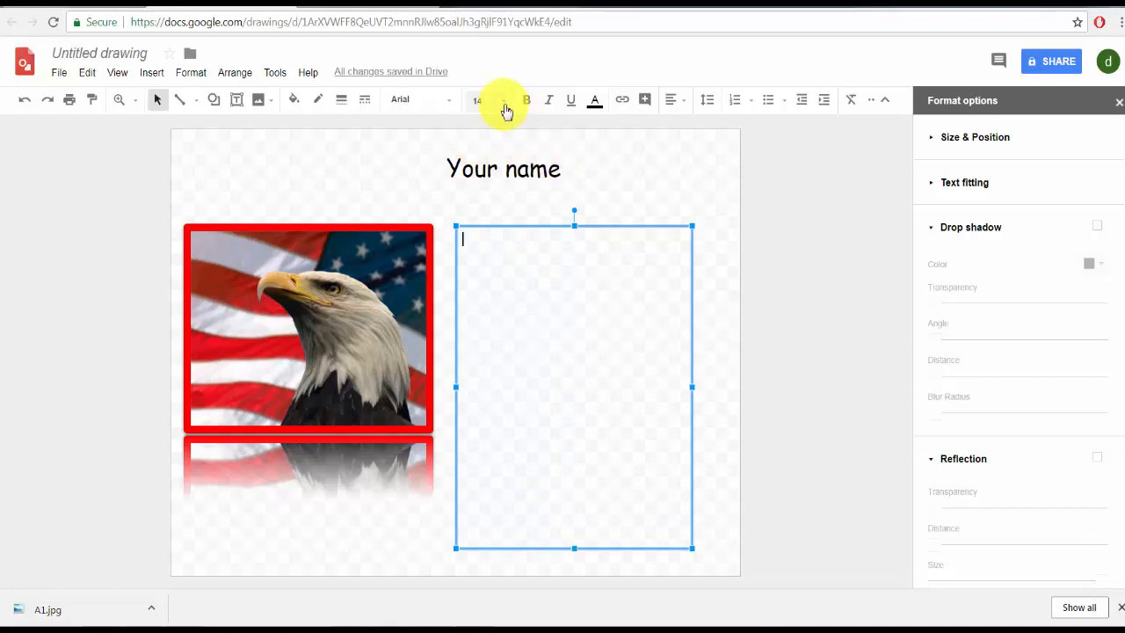
pyautogui.click(447, 101)
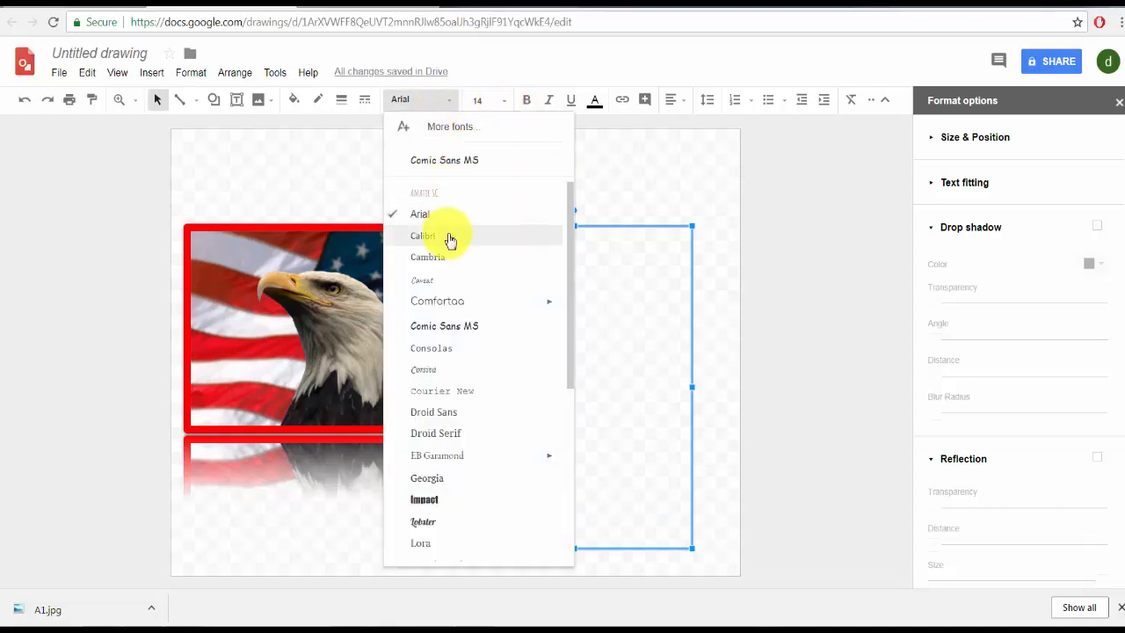
pyautogui.click(445, 161)
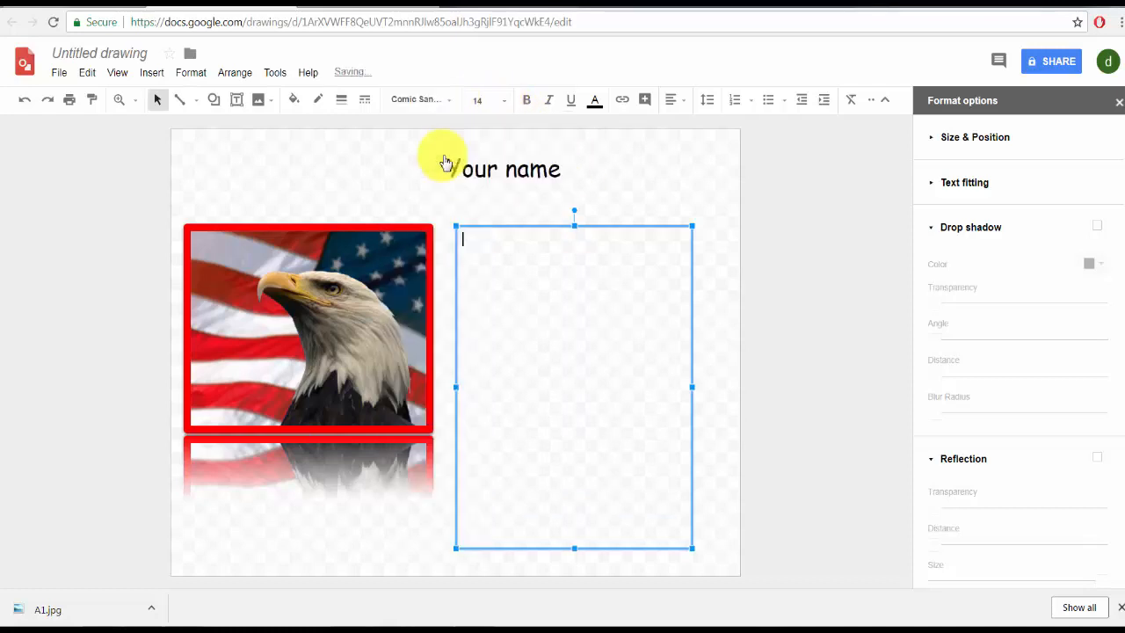
pyautogui.click(506, 103)
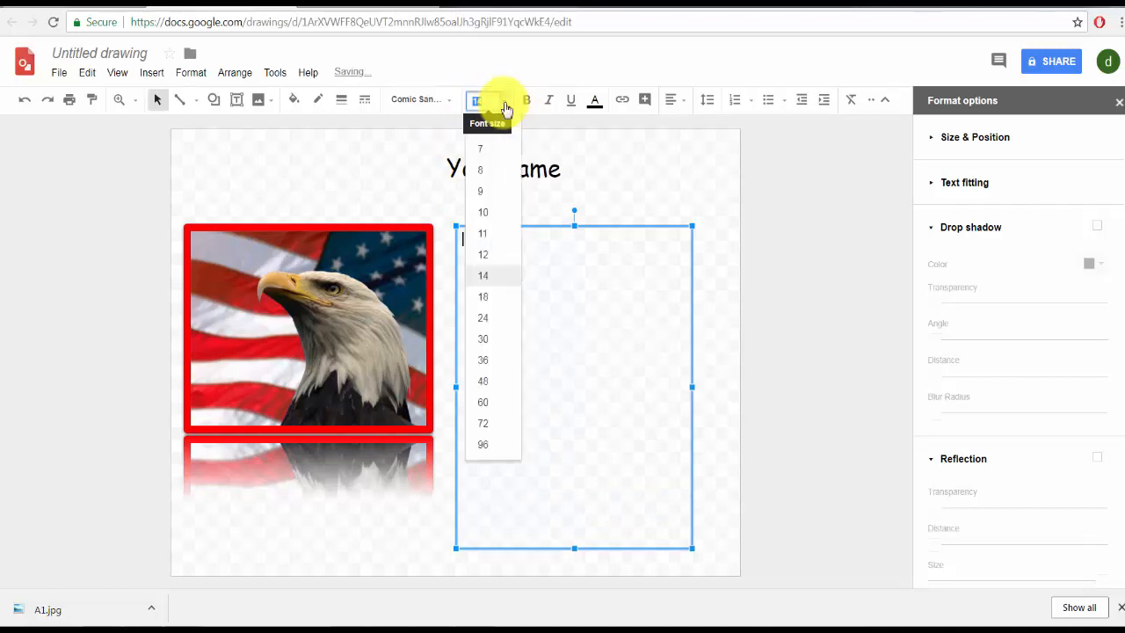
pyautogui.click(484, 297)
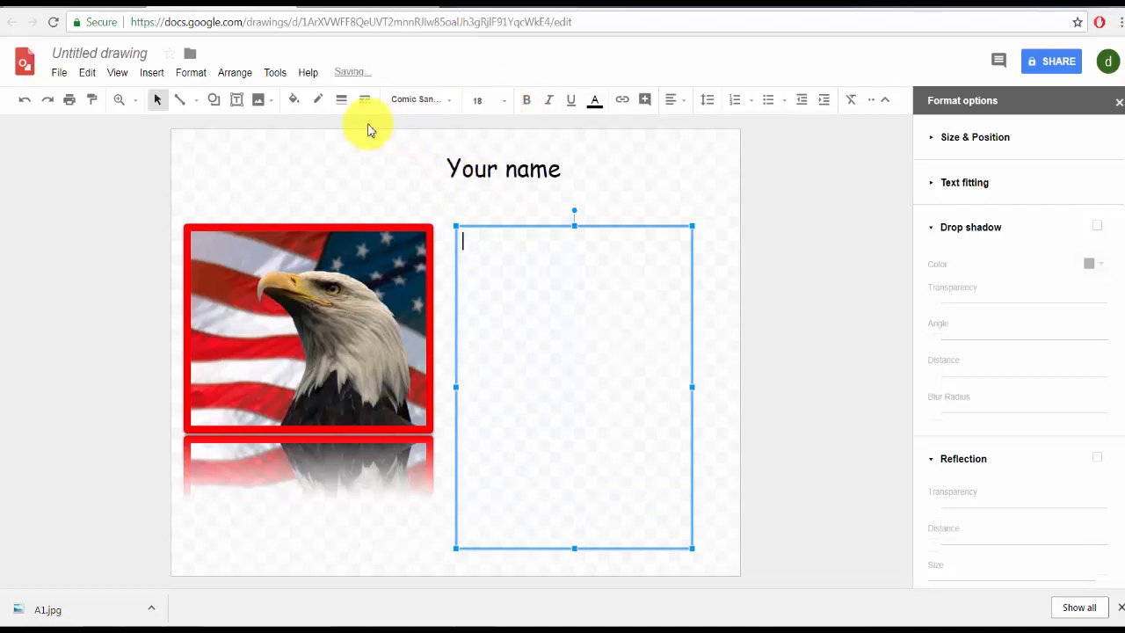
# - Enter the paragraph in italics, from "Traditions represent a critical piece of our culture." to "underpinning of our identity.", in the tall text box
pyautogui.click(546, 102)
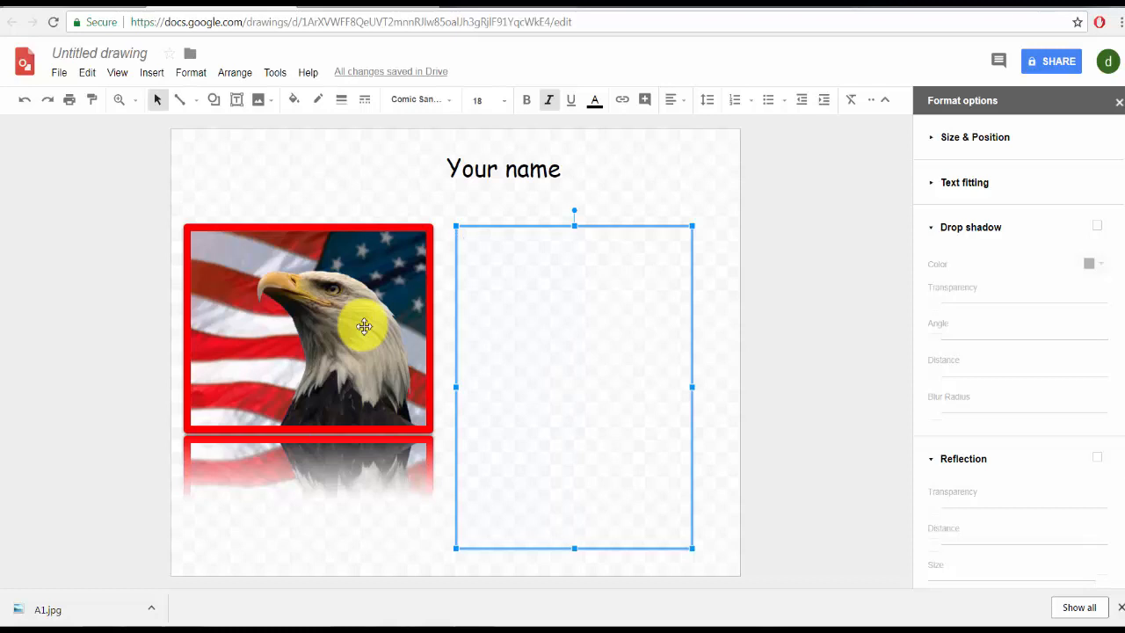
pyautogui.write("Traditions represent a critical piece of our culture. They help form the structure and foundation of our families and our society. They remind us that we are part of a history that defines our past, shapes who we are today and who we are likely to become. Once we ignore the meaning of our traditions, we're in danger of damaging the underpinning of our identity.")
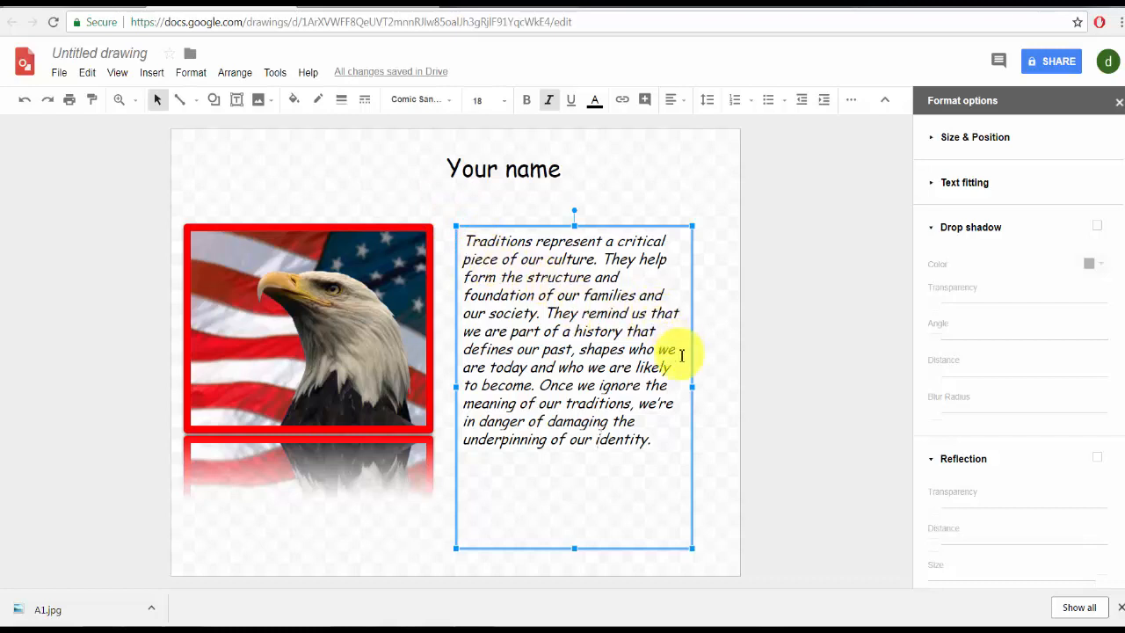
pyautogui.click(726, 401)
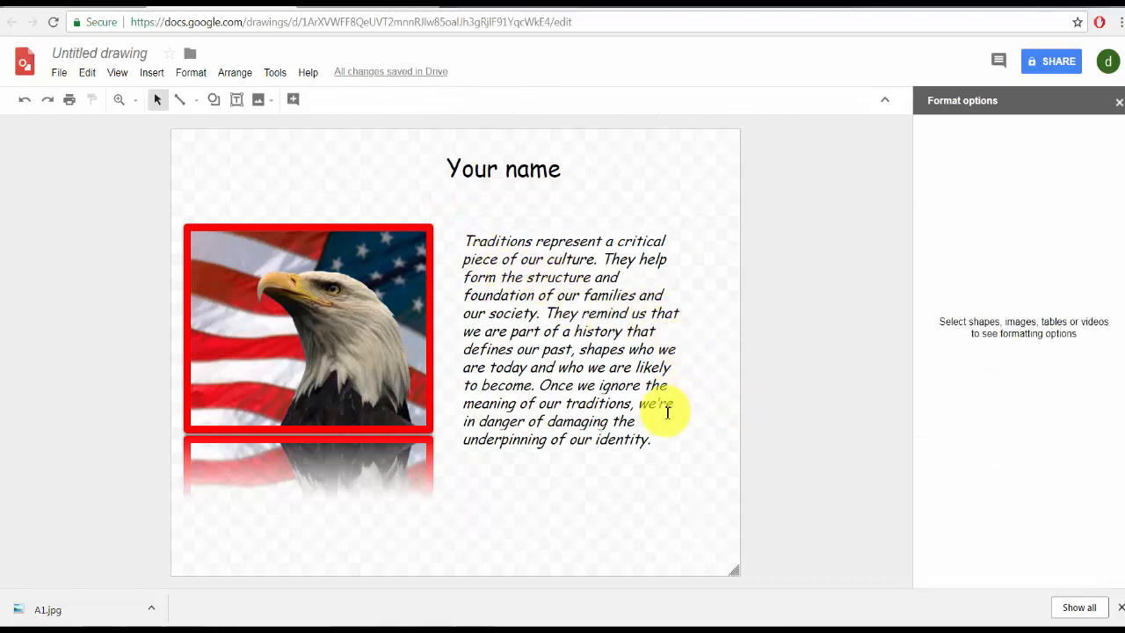